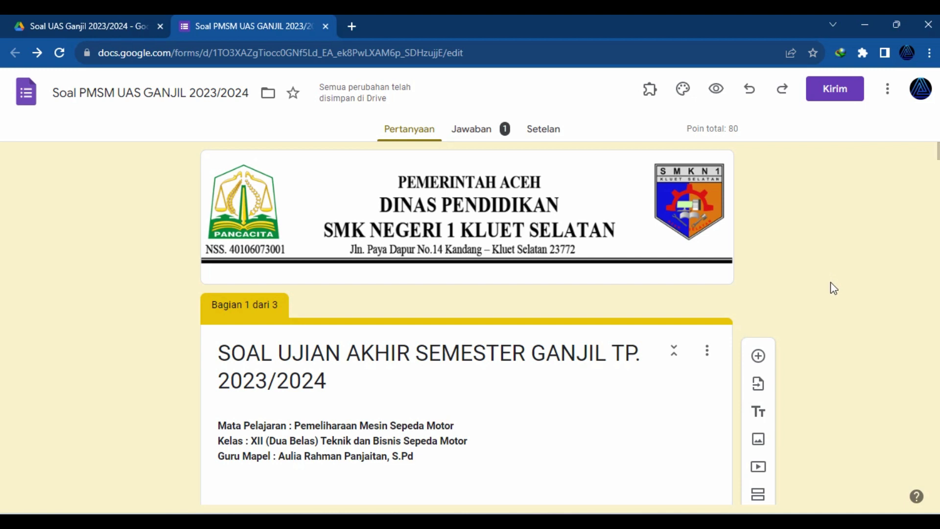
Step: Review the exam form's header, its description, the Nama Siswa question and the Kelas question in section 1
scroll(834, 288, "down", 1)
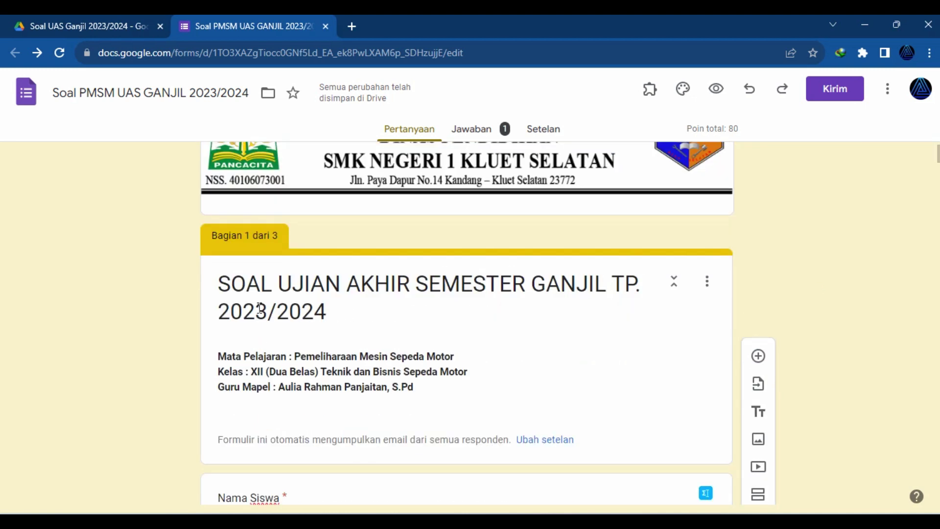
scroll(360, 300, "down", 1)
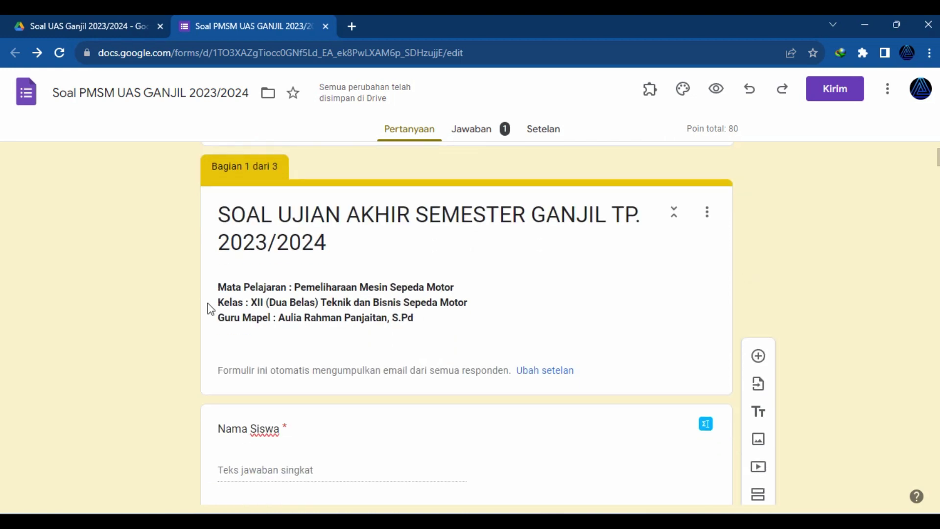
scroll(475, 374, "down", 1)
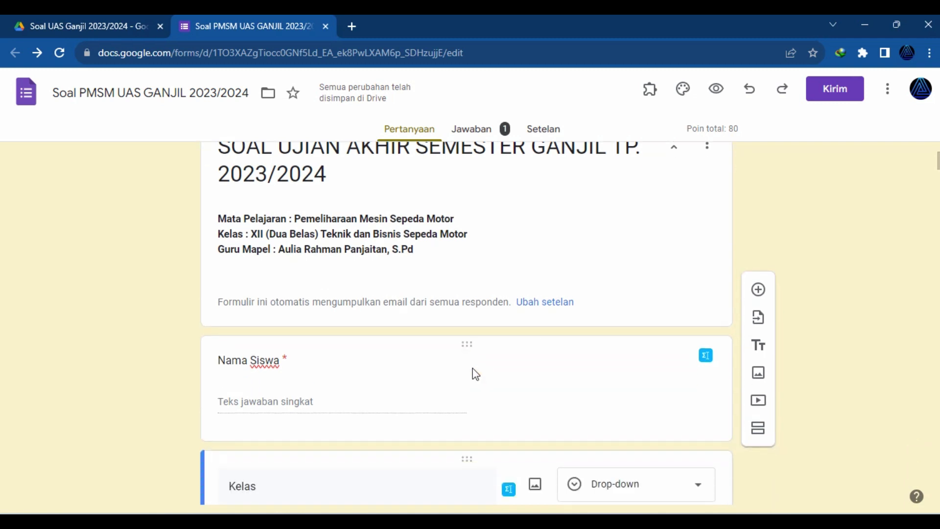
scroll(473, 372, "down", 1)
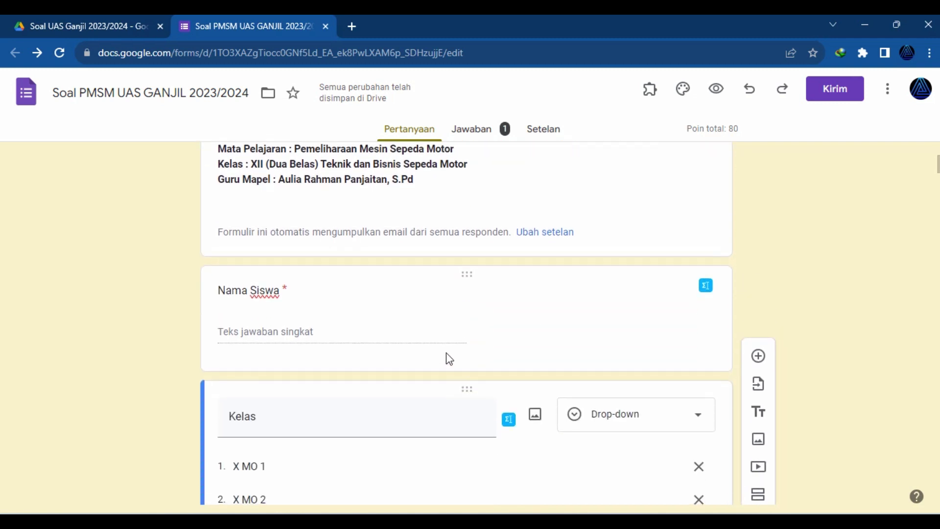
scroll(348, 344, "down", 1)
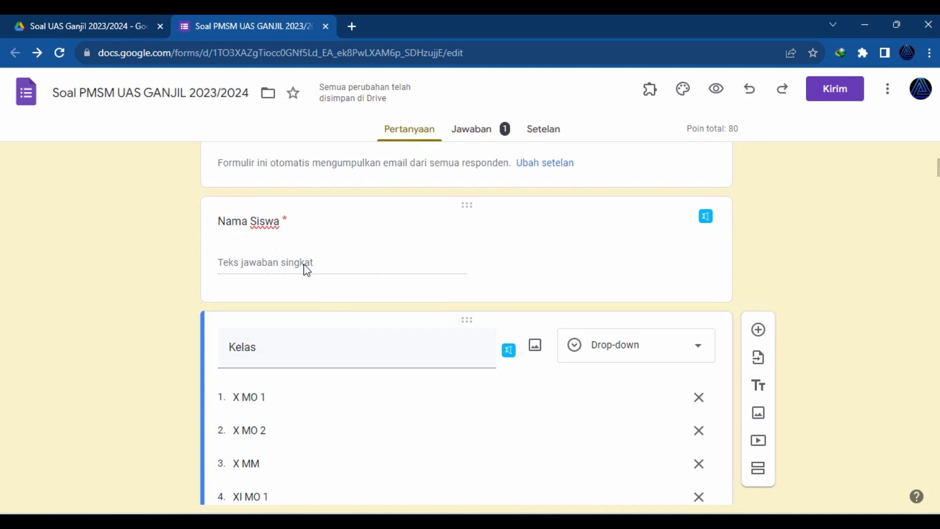
scroll(352, 302, "down", 1)
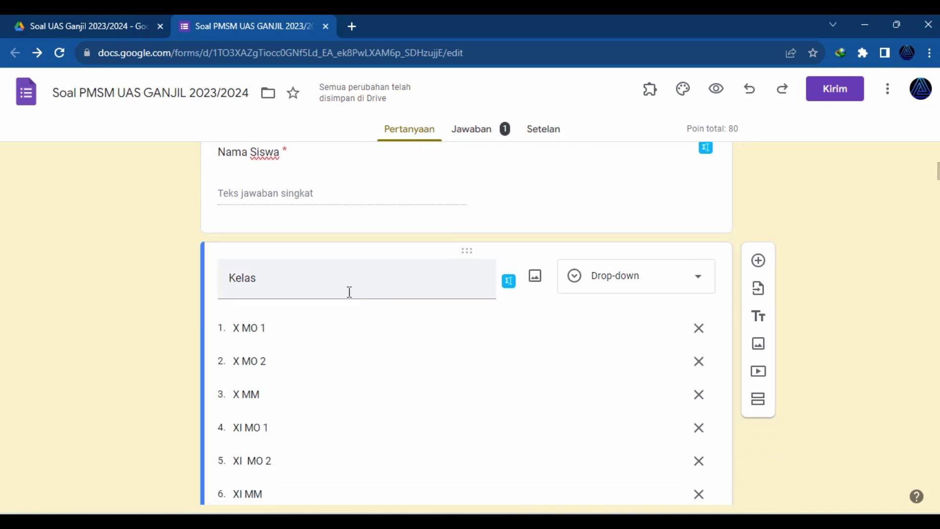
scroll(349, 293, "down", 1)
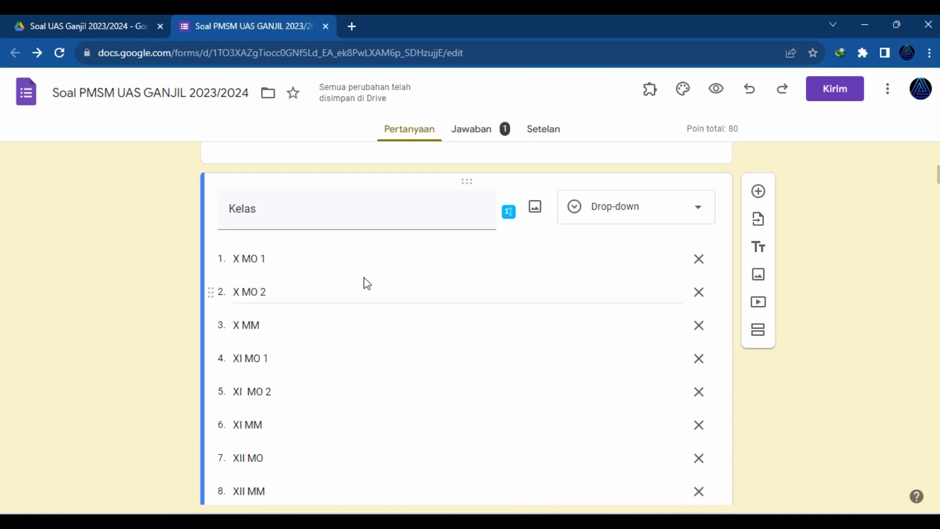
Step: Check the question types available for Kelas, keep Drop-down, and examine its list of class options
left_click(697, 216)
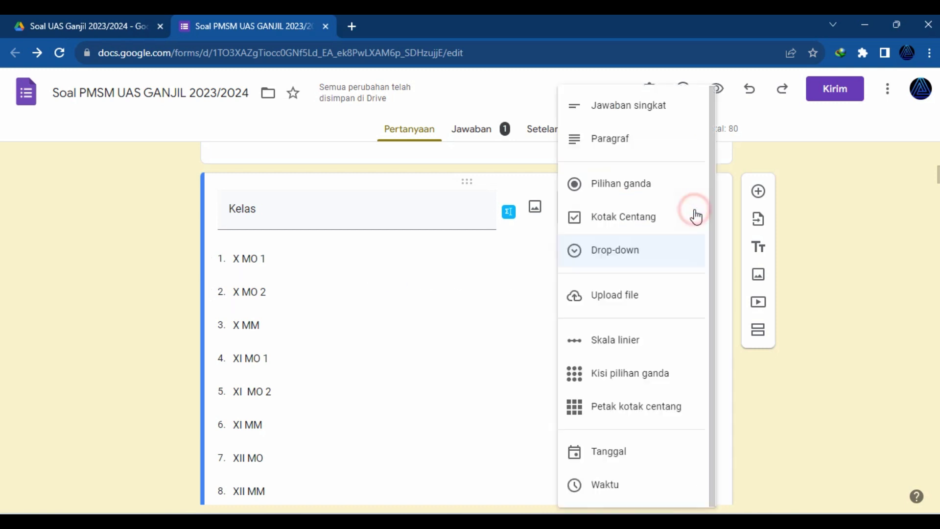
left_click(622, 255)
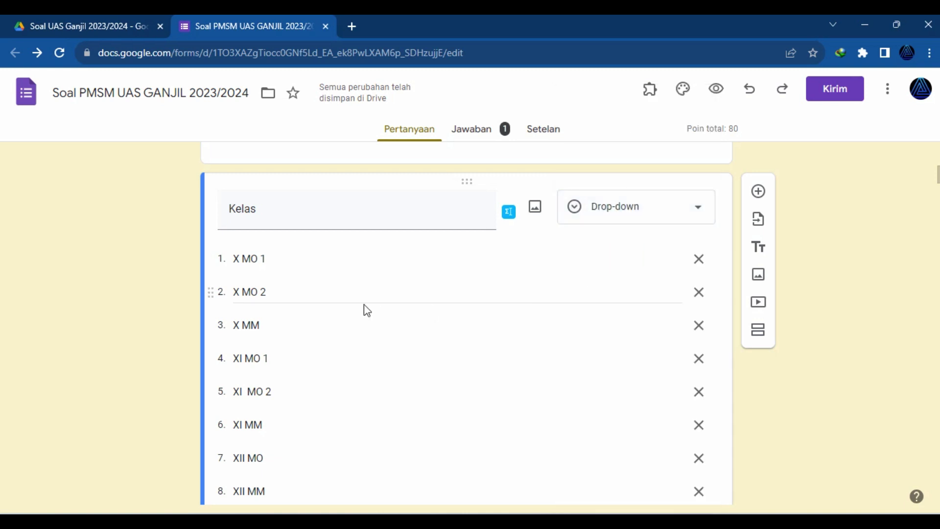
scroll(365, 321, "down", 1)
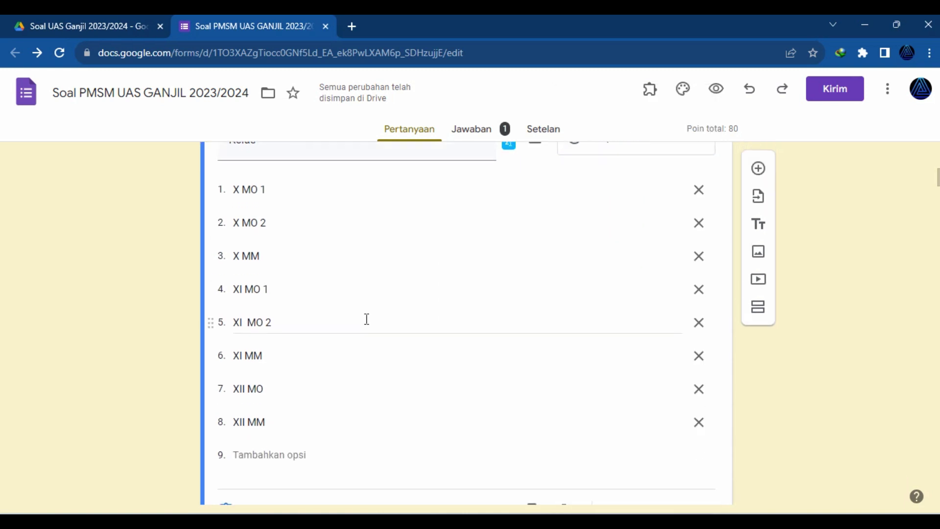
scroll(376, 324, "up", 1)
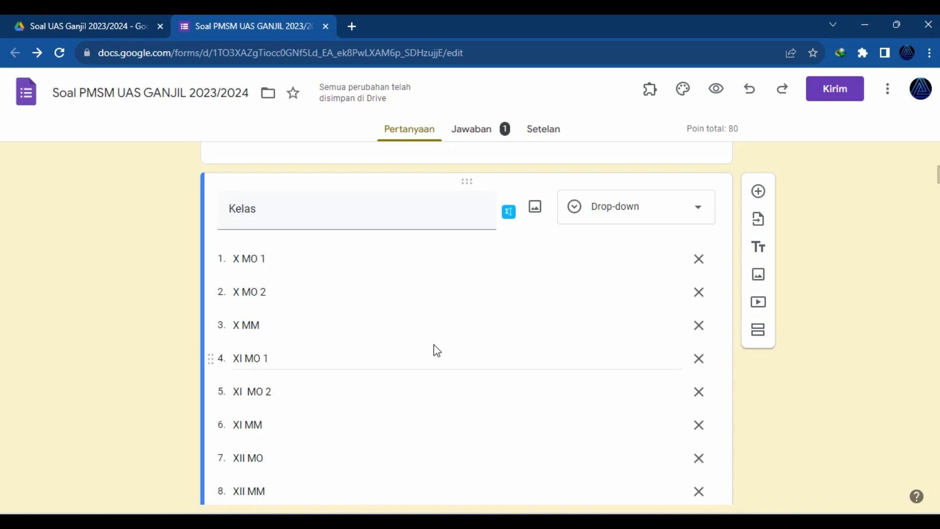
Step: Examine the Nama Siswa and Kelas questions, including the required setting on Kelas
scroll(440, 346, "up", 4)
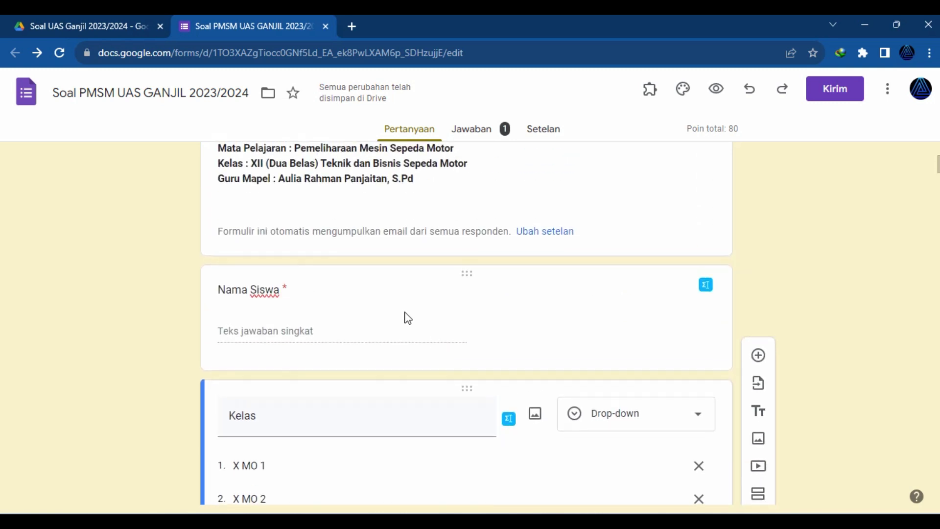
scroll(406, 317, "down", 5)
scroll(450, 329, "up", 4)
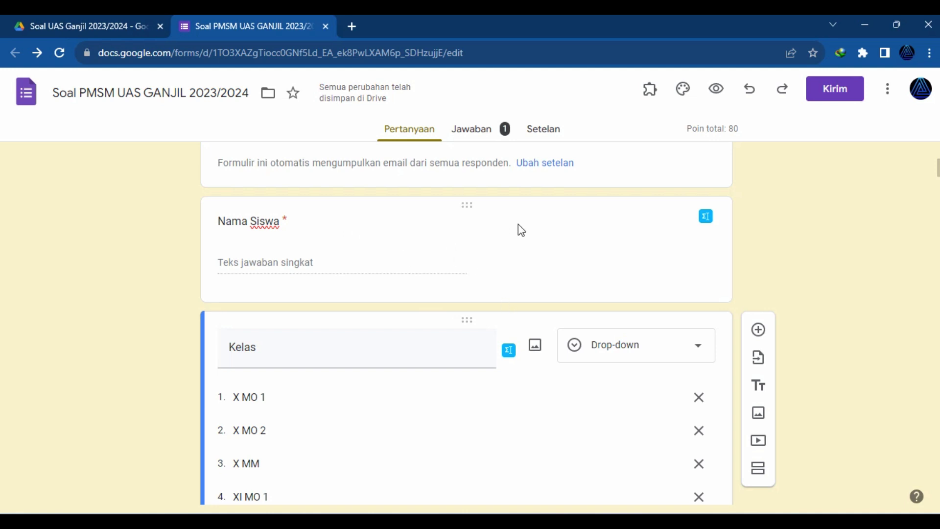
scroll(558, 311, "down", 5)
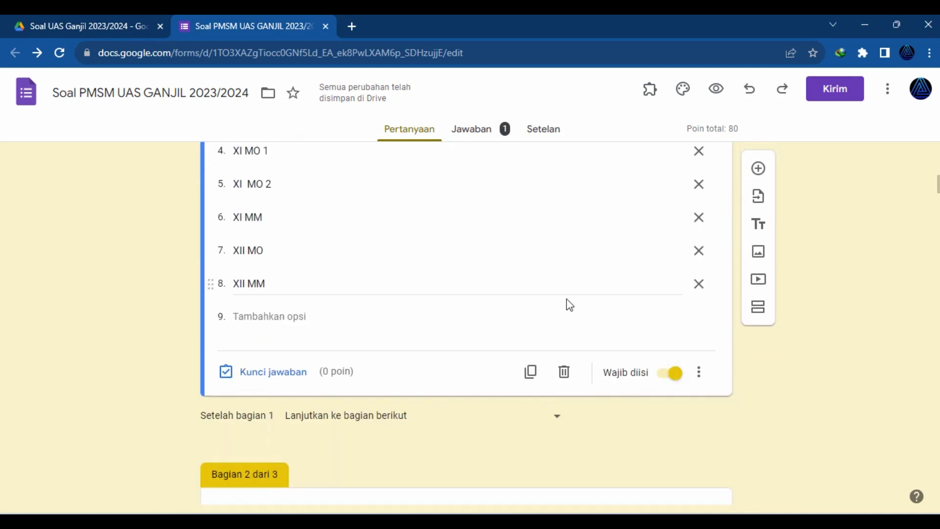
scroll(566, 299, "up", 5)
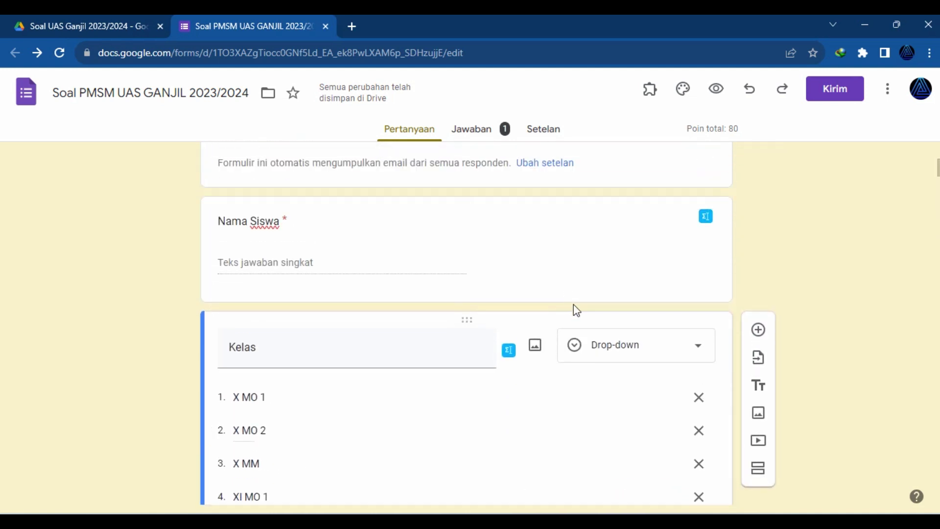
scroll(621, 309, "down", 2)
scroll(622, 309, "down", 3)
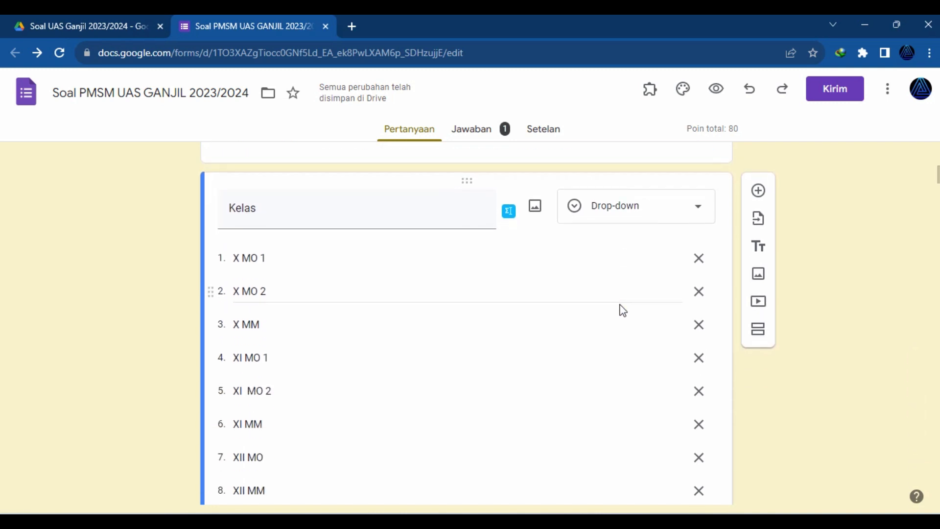
scroll(621, 307, "up", 5)
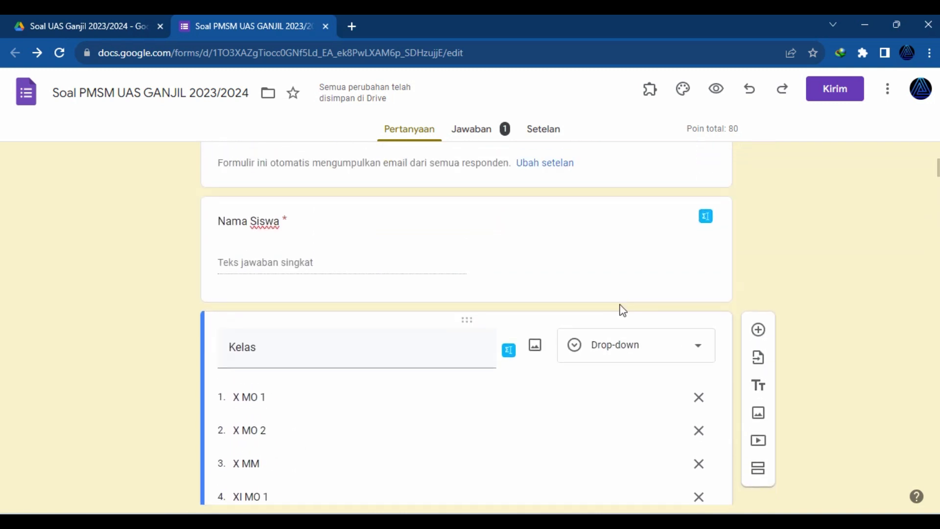
scroll(620, 308, "down", 5)
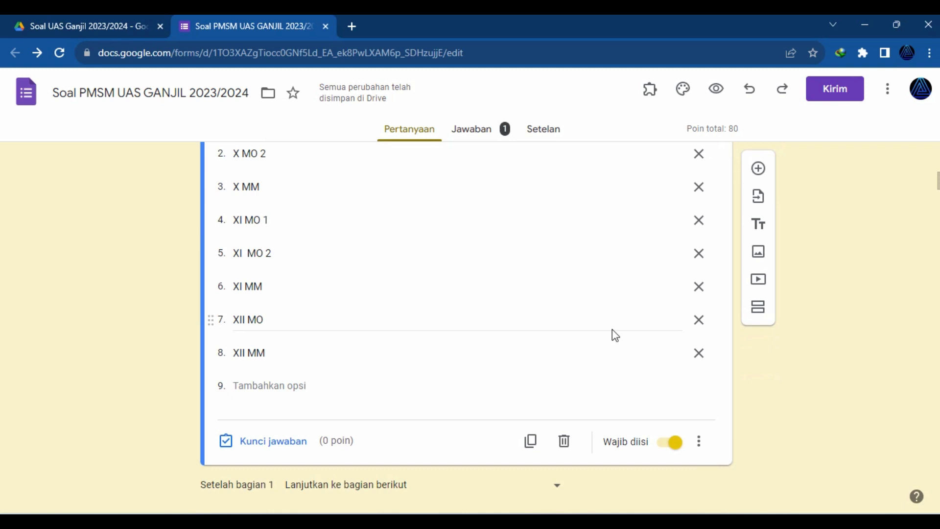
Step: Inspect the first multiple-choice question in section 2, including its answer options and the Acak urutan opsi setting
scroll(615, 335, "down", 4)
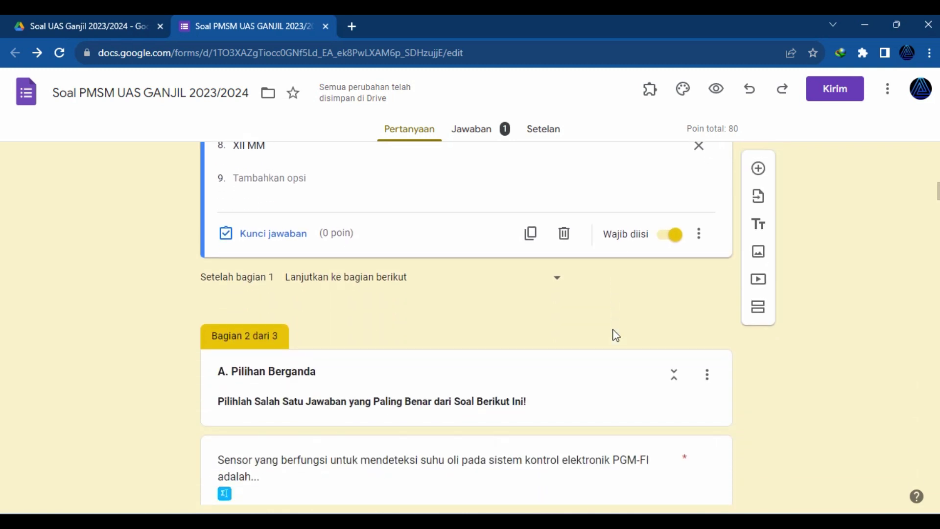
scroll(621, 347, "down", 1)
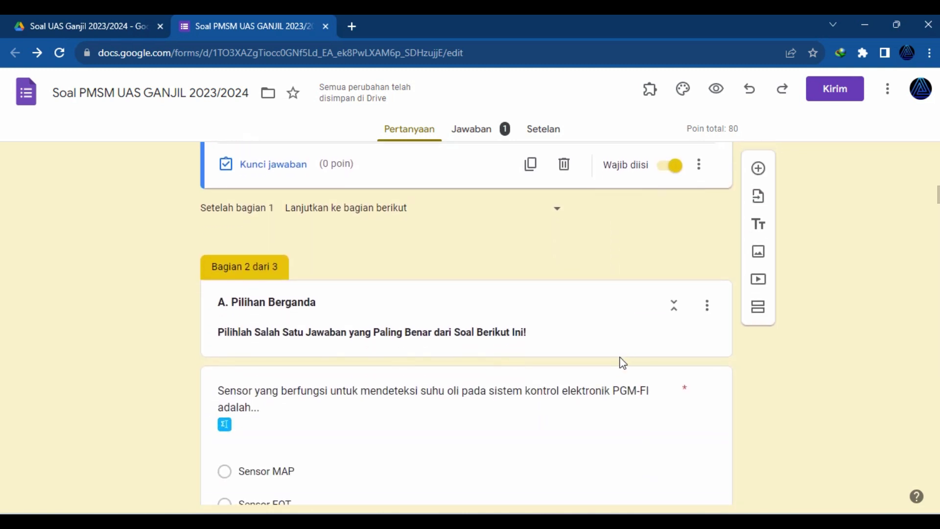
scroll(620, 361, "down", 3)
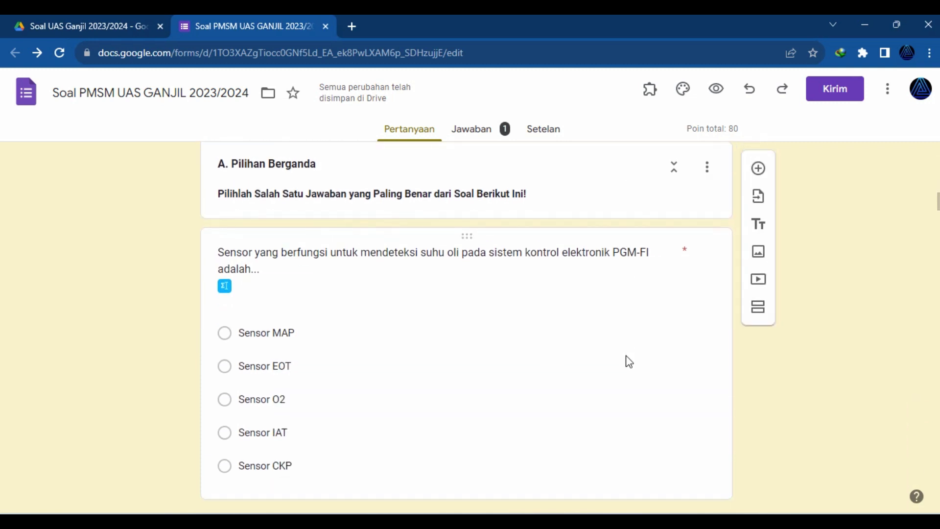
scroll(629, 362, "down", 1)
scroll(629, 361, "up", 1)
scroll(629, 362, "down", 1)
left_click(636, 321)
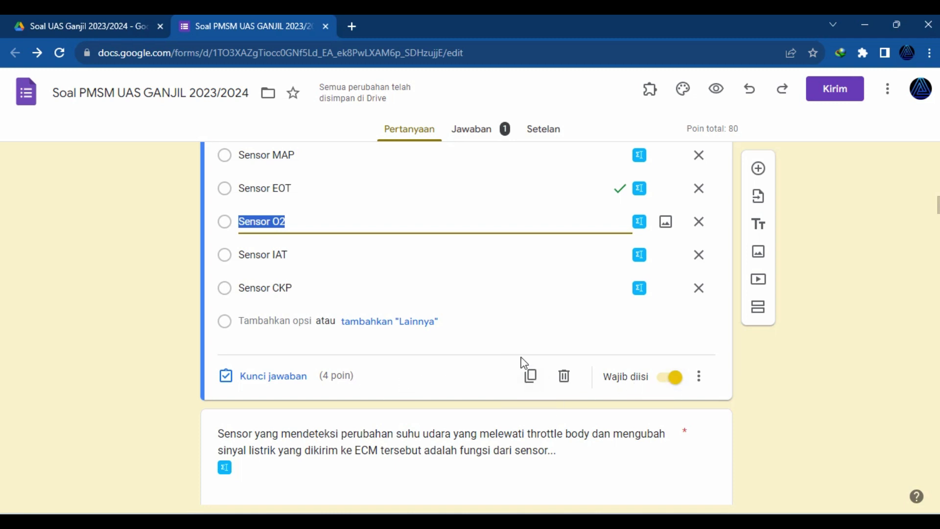
left_click(700, 377)
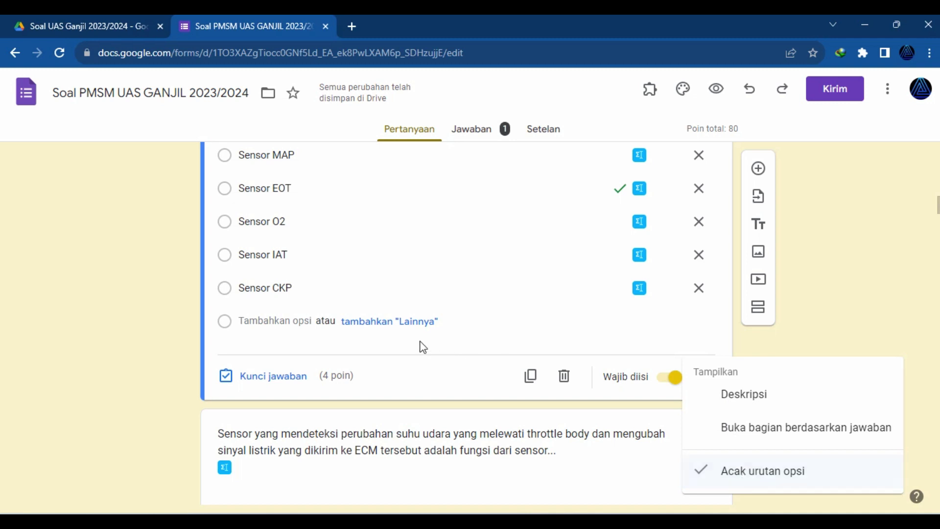
left_click(151, 266)
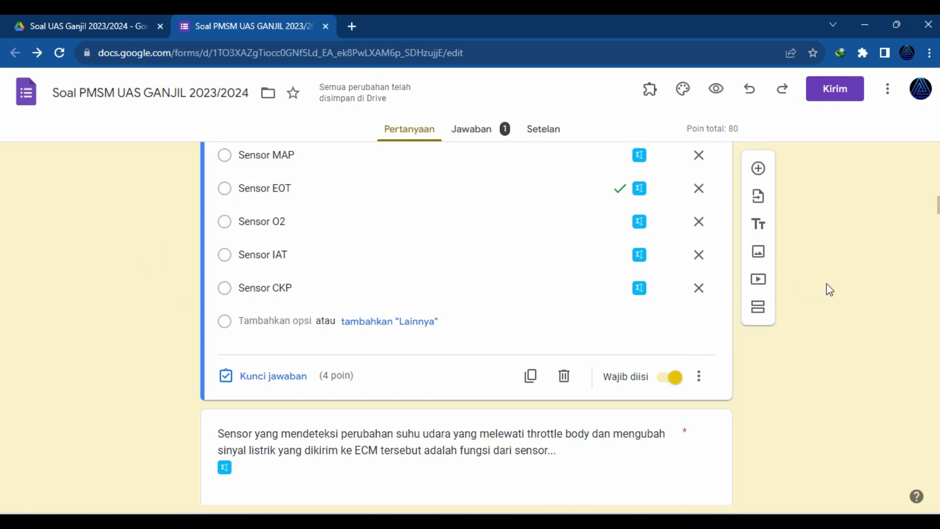
Step: Look through the remaining multiple-choice questions in section 2 up to section 3, B. URAIAN
scroll(835, 293, "up", 1)
scroll(853, 310, "down", 10)
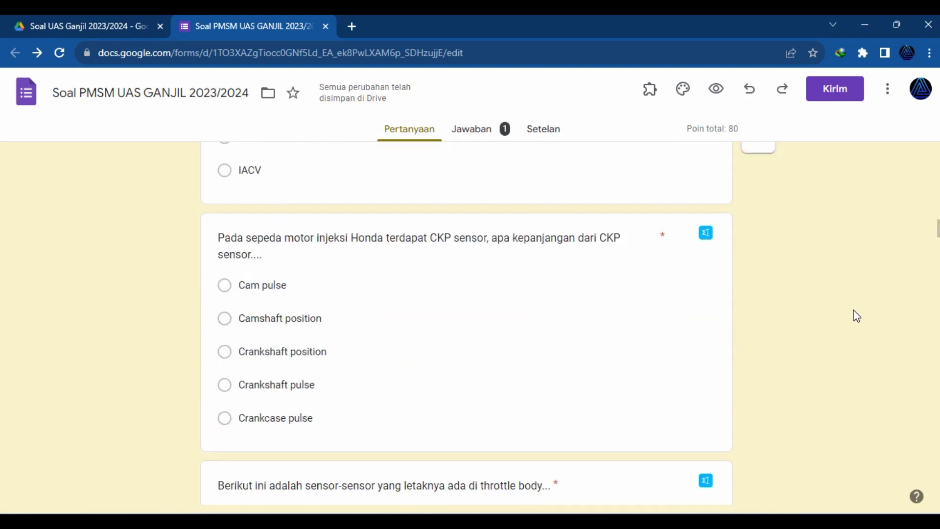
scroll(856, 315, "down", 15)
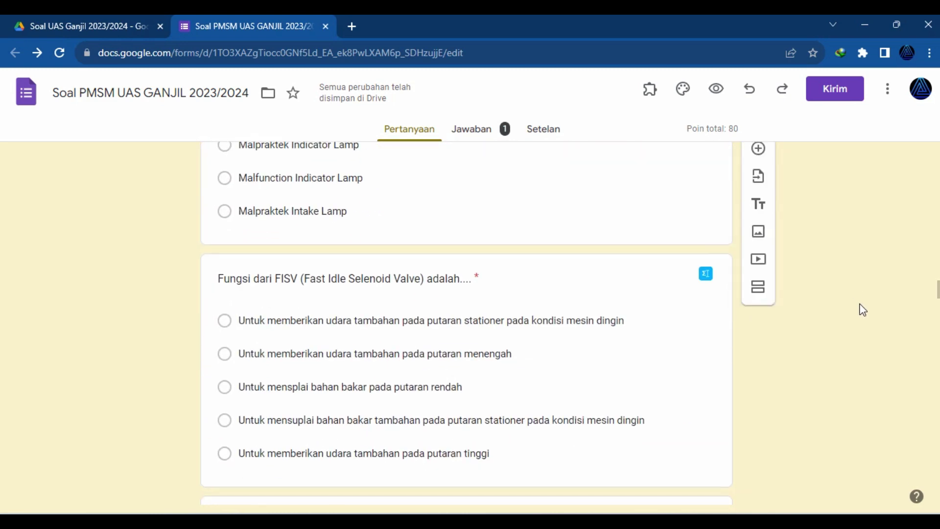
scroll(862, 309, "down", 15)
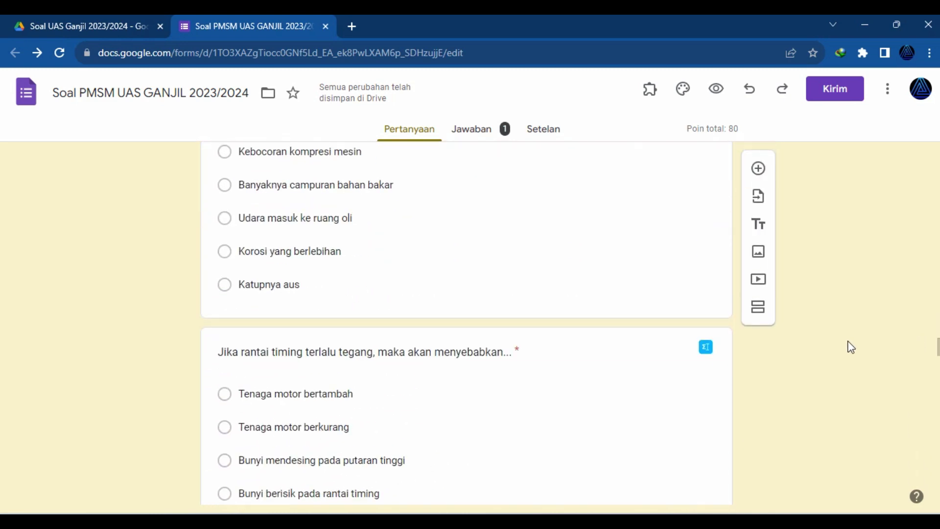
scroll(851, 347, "down", 15)
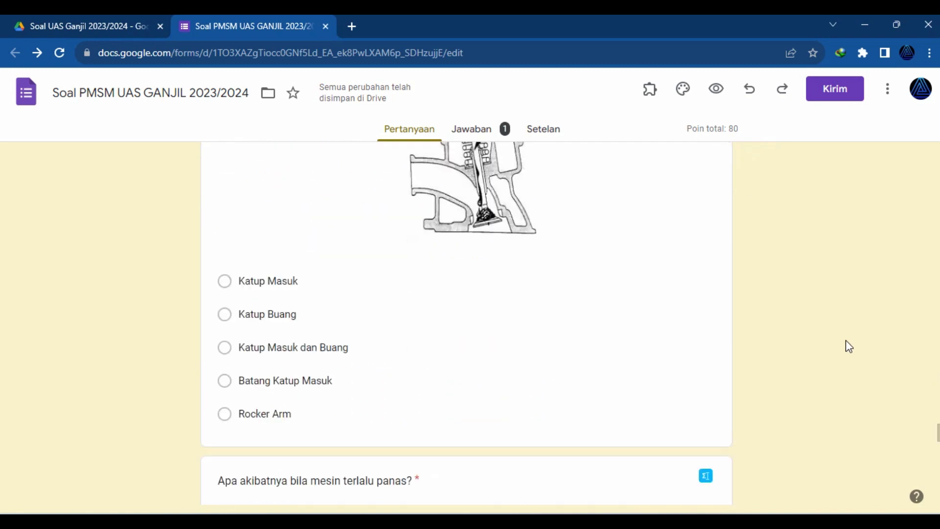
scroll(849, 346, "down", 15)
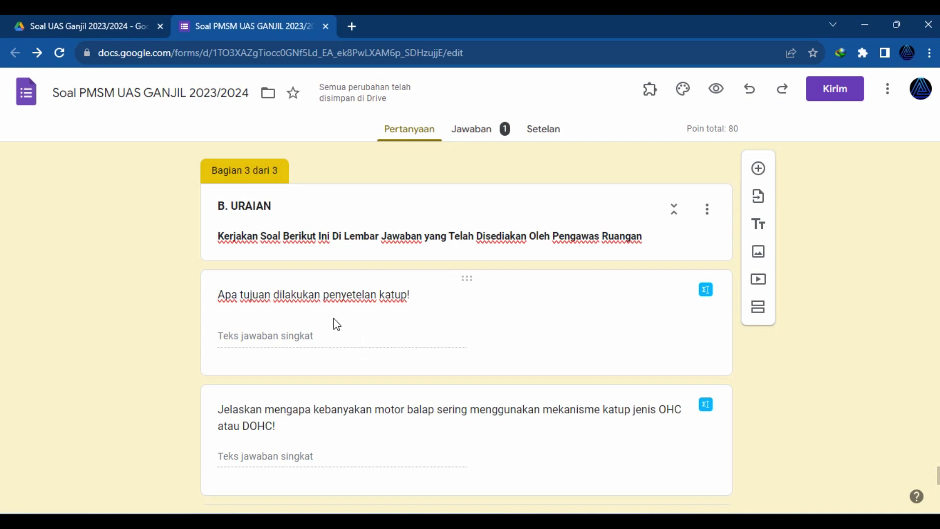
Step: Inspect the Jawaban singkat setup of the first essay question in section 3 and review the other essay questions
left_click(568, 301)
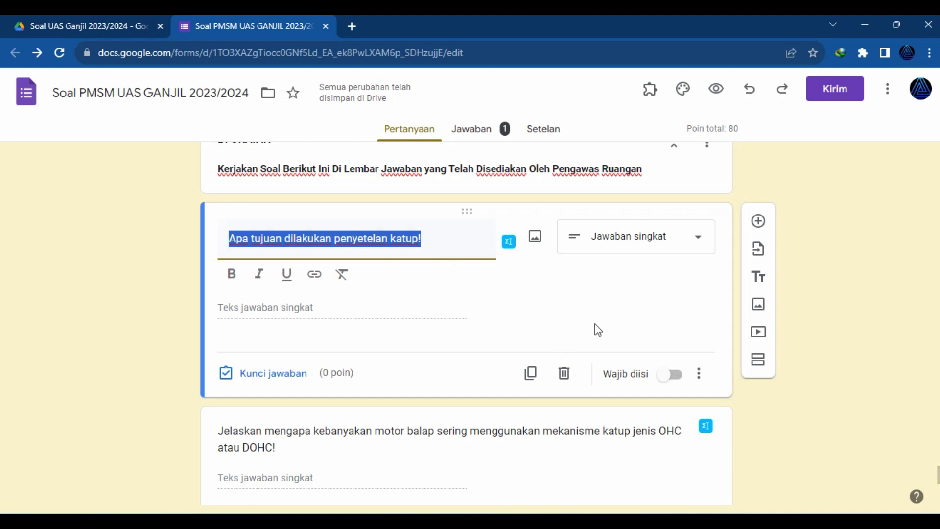
scroll(598, 329, "down", 2)
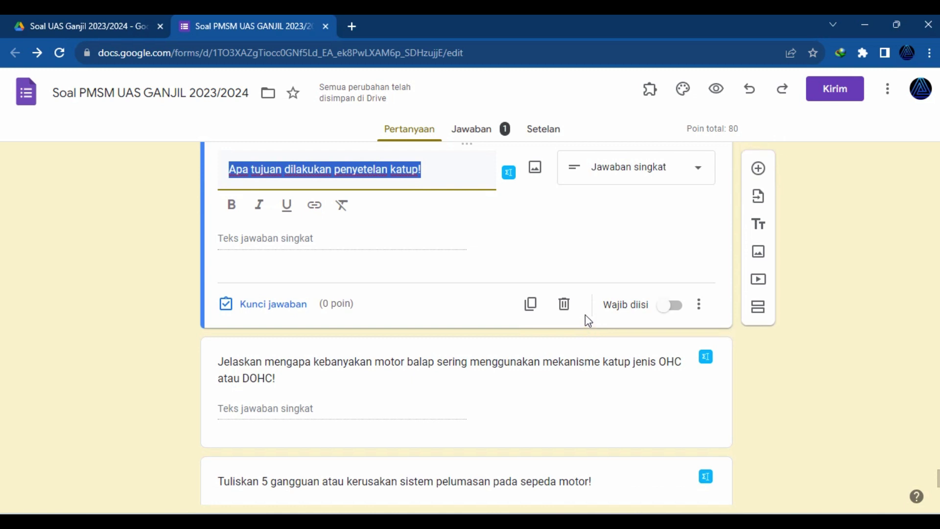
scroll(585, 314, "up", 2)
scroll(585, 315, "up", 2)
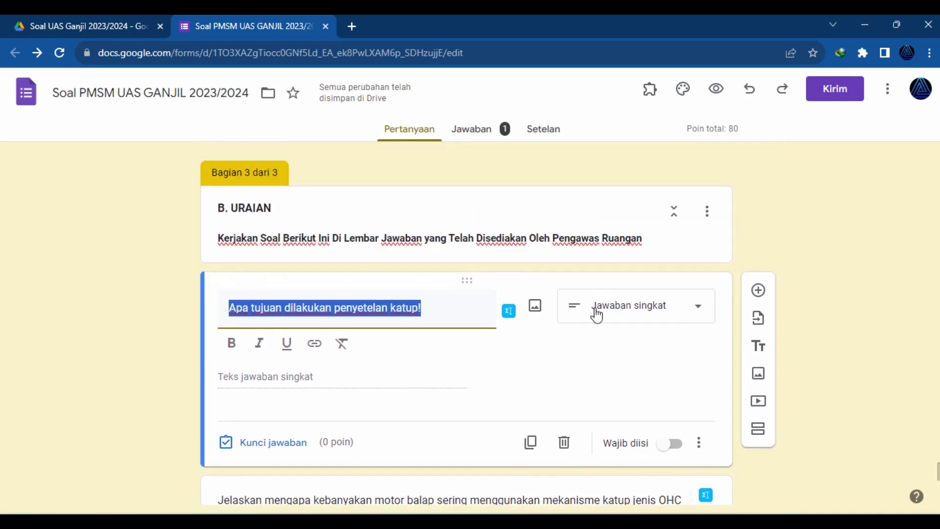
scroll(647, 345, "down", 6)
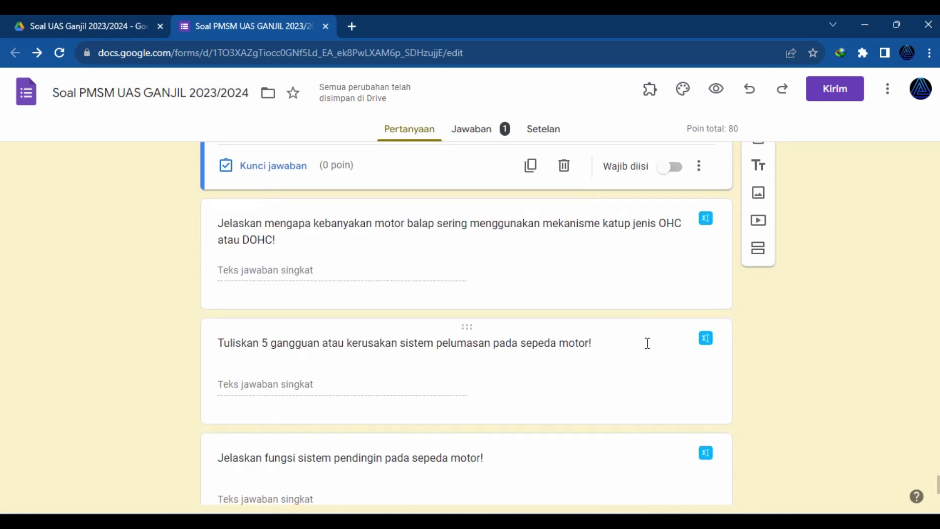
scroll(647, 345, "down", 4)
scroll(647, 345, "up", 4)
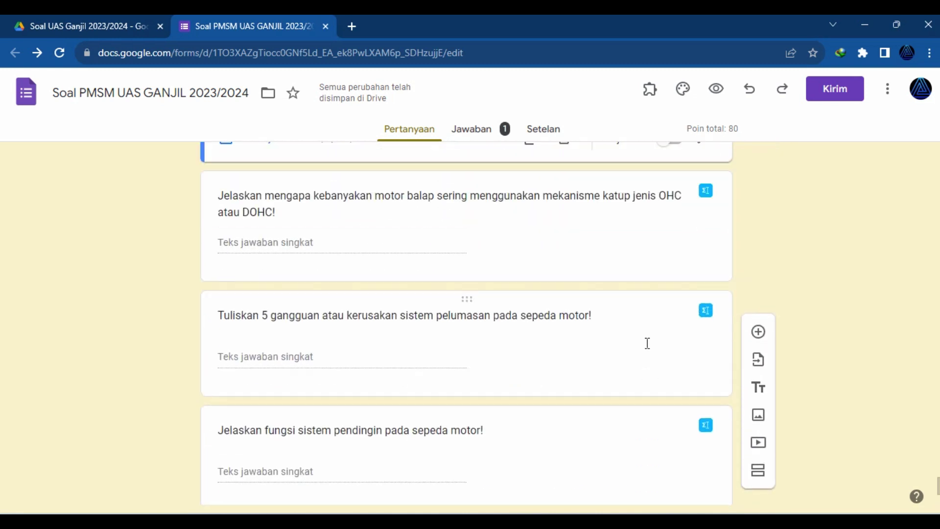
Step: Review the form's quiz settings, from Rilis nilai through Setelan responden to the default question points
left_click(547, 133)
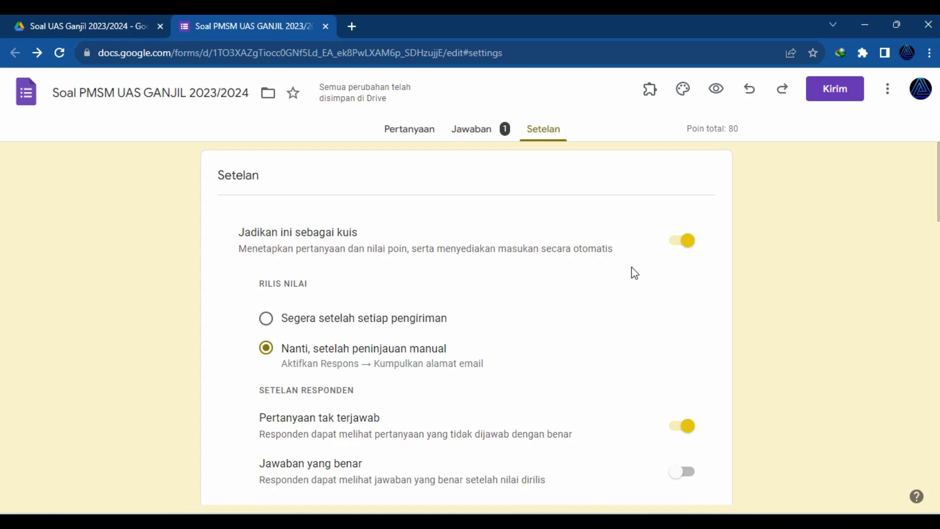
scroll(705, 269, "down", 1)
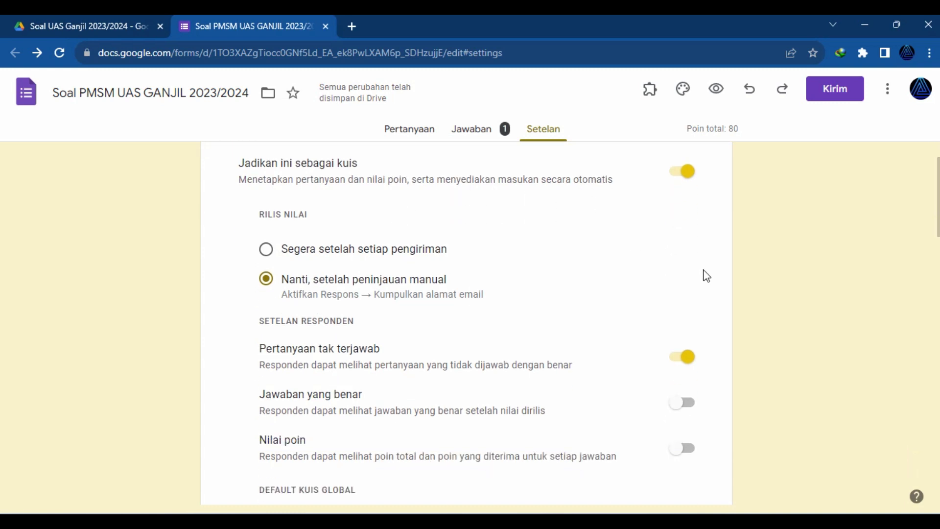
scroll(686, 277, "down", 1)
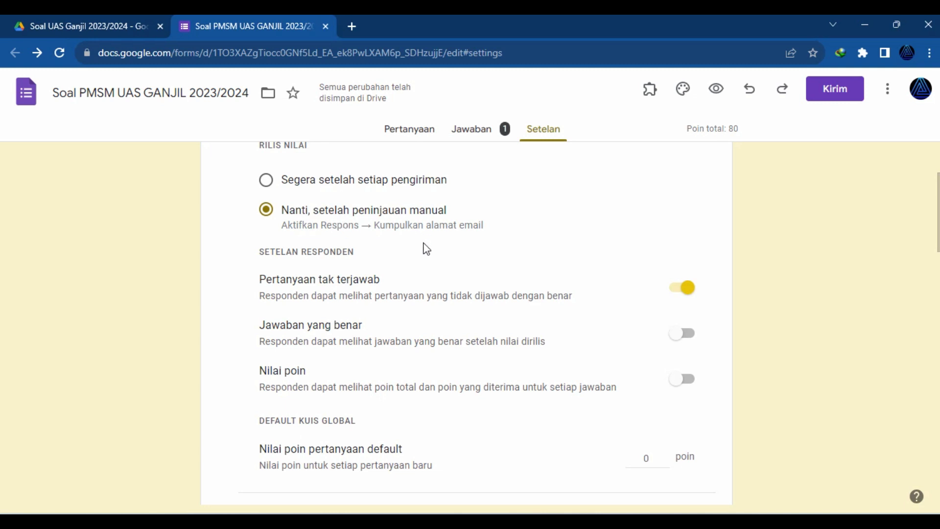
scroll(425, 248, "down", 1)
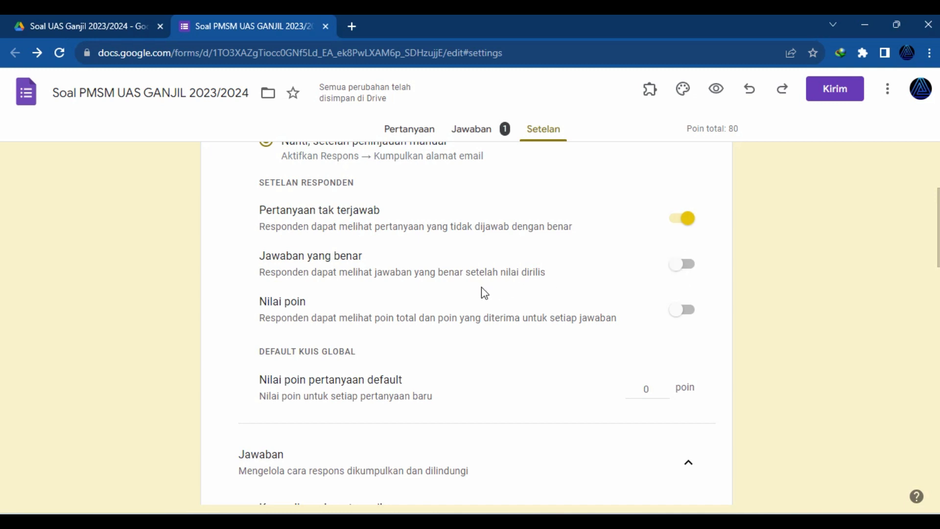
scroll(482, 288, "down", 1)
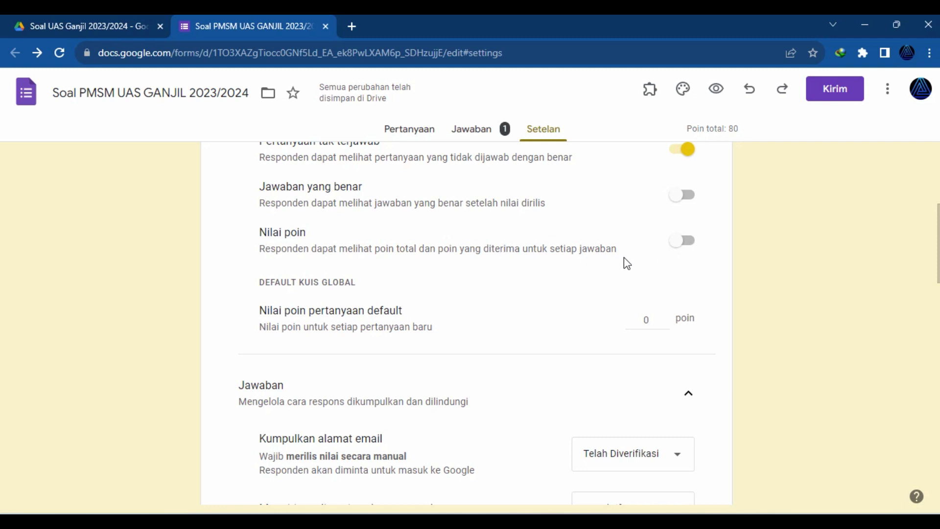
Step: Turn on Nilai poin for respondents and preview the A. Pilihan Berganda page to see how points are displayed
left_click(681, 242)
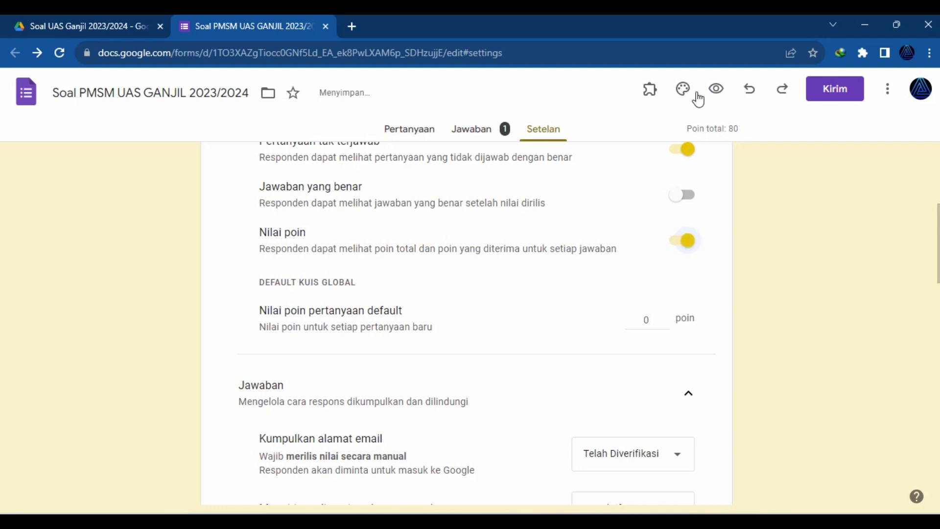
left_click(714, 89)
scroll(452, 153, "down", 9)
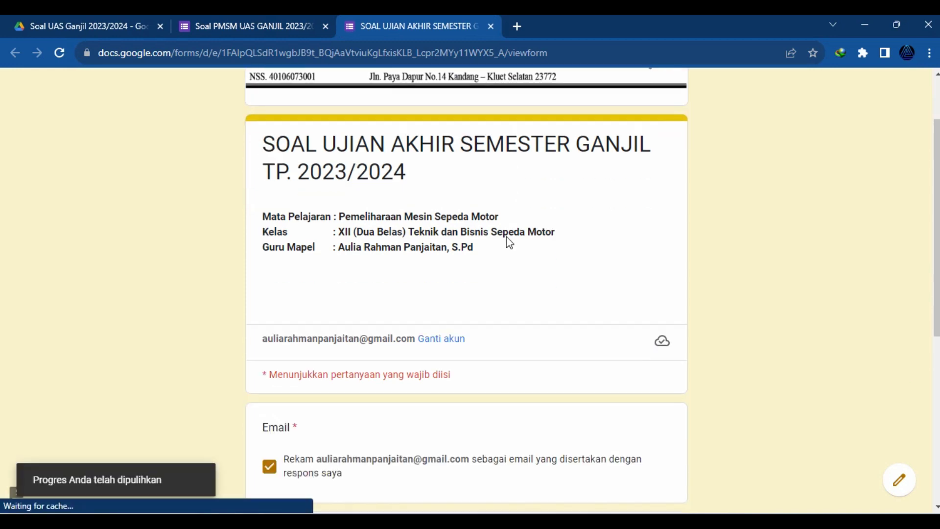
left_click(310, 407)
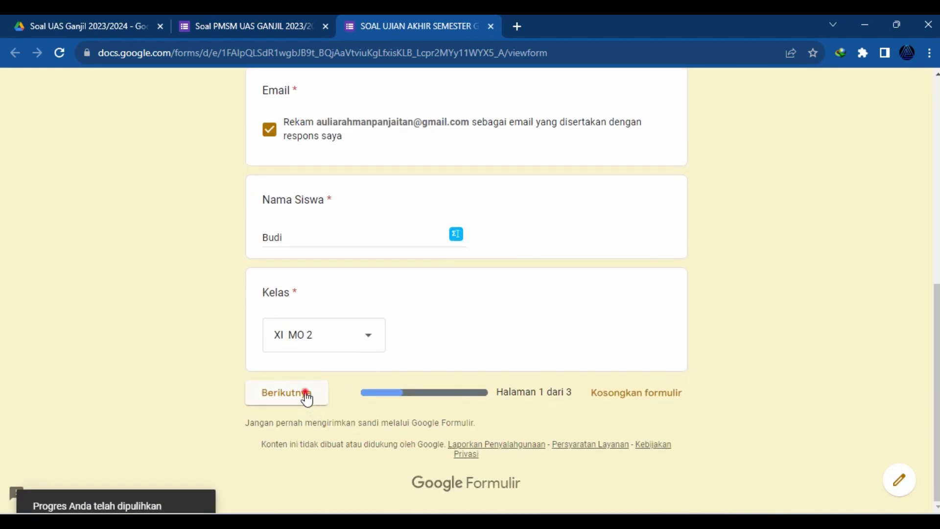
scroll(681, 333, "down", 3)
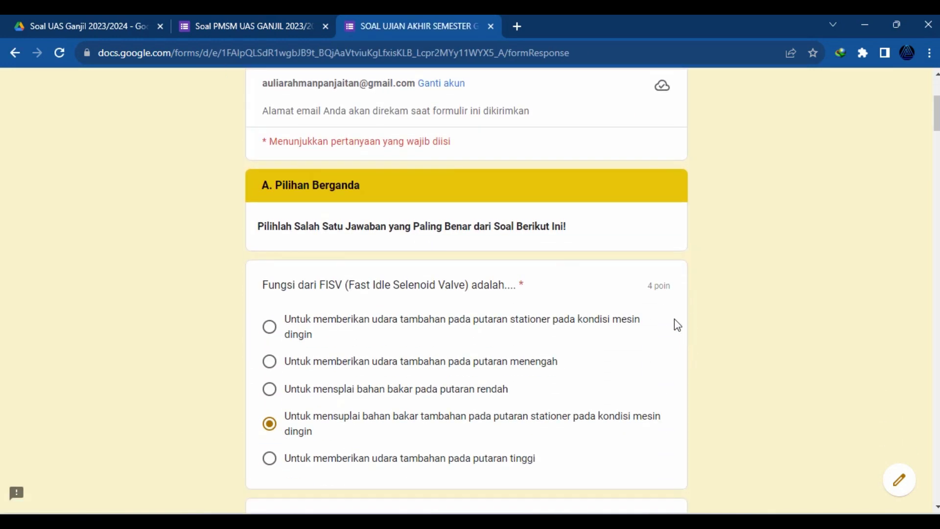
Step: Turn Nilai poin back off and reload the preview to check the A. Pilihan Berganda questions
left_click(254, 25)
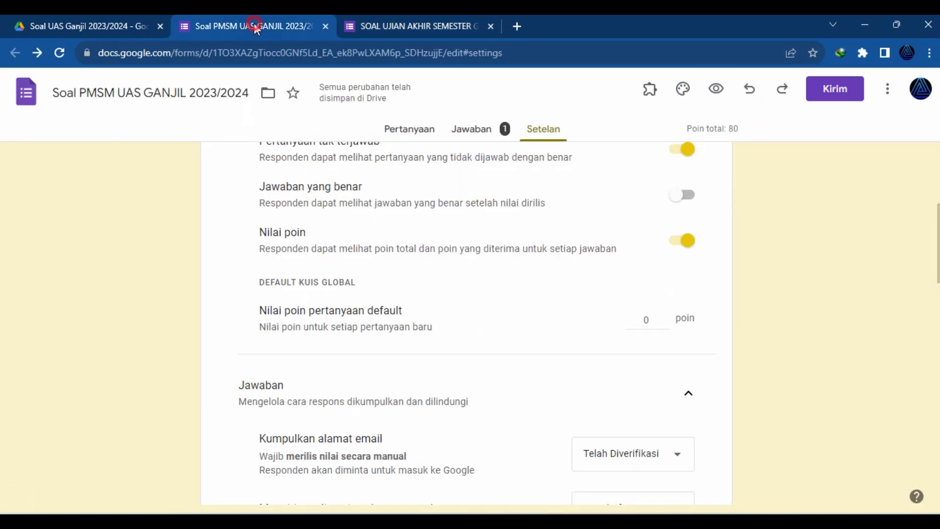
left_click(684, 241)
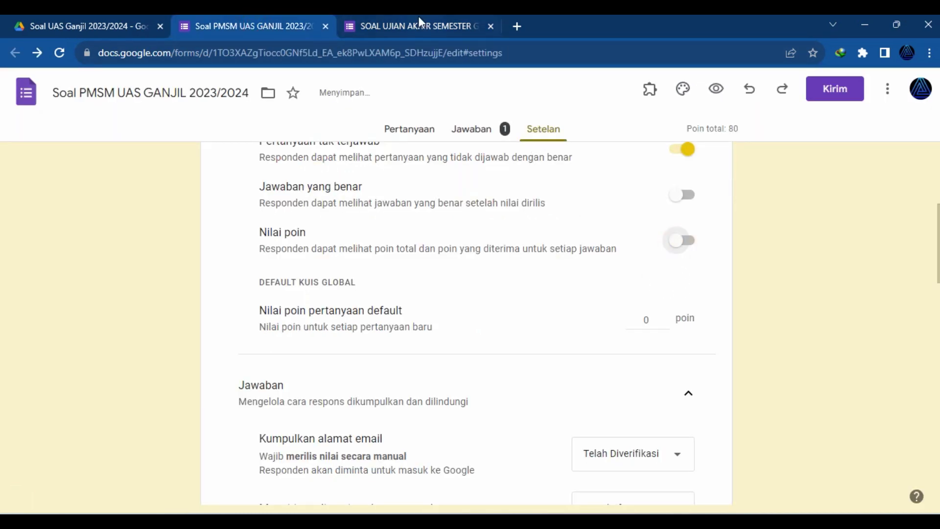
left_click(418, 20)
left_click(59, 52)
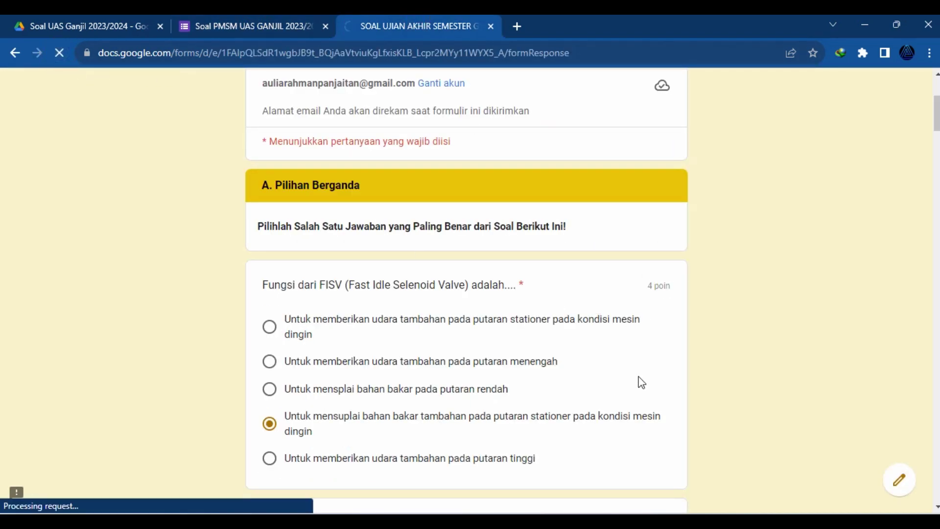
scroll(641, 383, "down", 8)
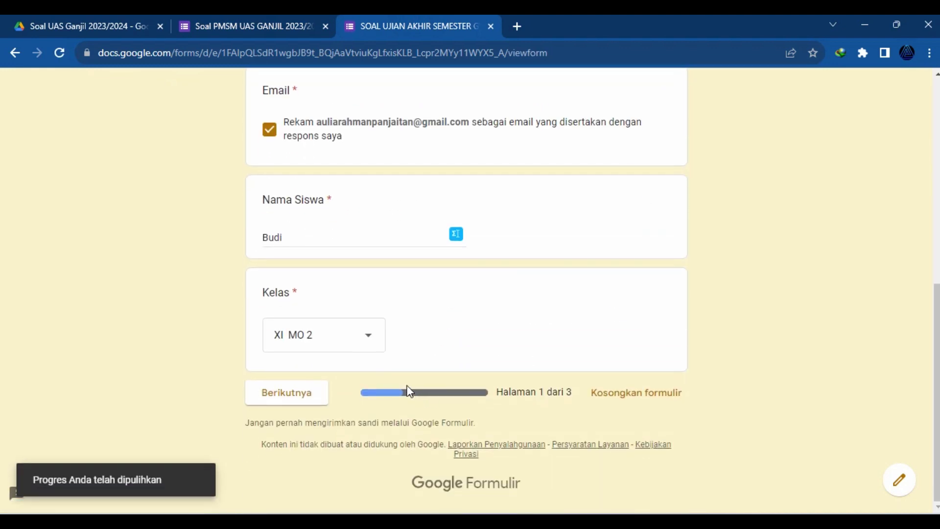
left_click(289, 392)
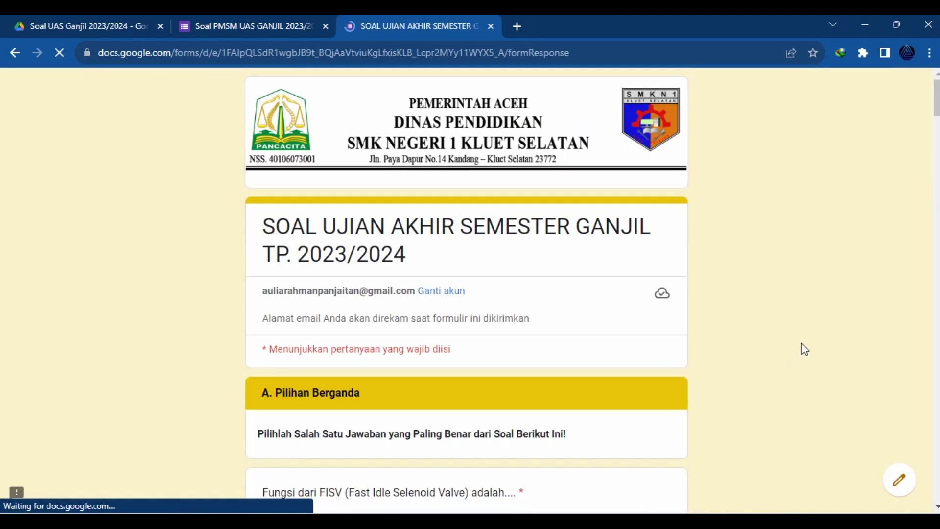
scroll(807, 350, "down", 6)
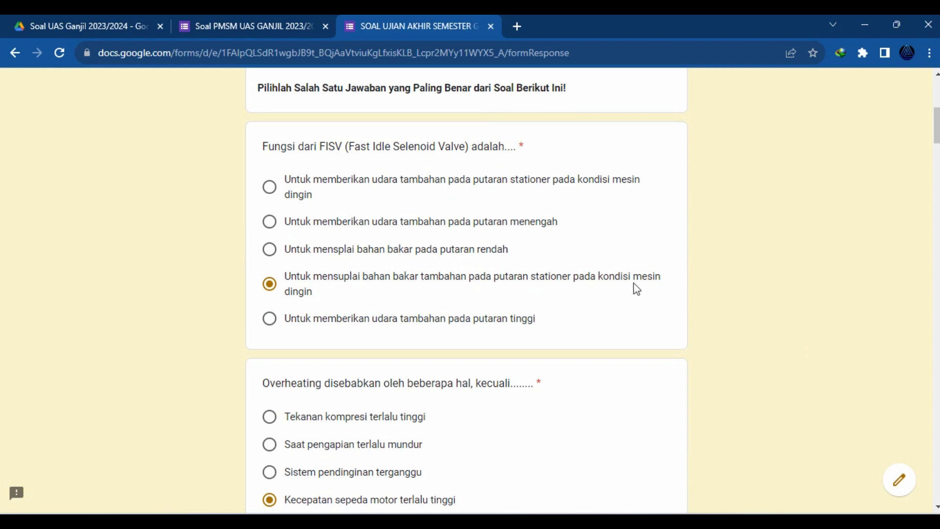
Step: Review the default question points, the Jawaban settings including Batasi ke 1 jawaban, and the Presentasi settings
left_click(221, 25)
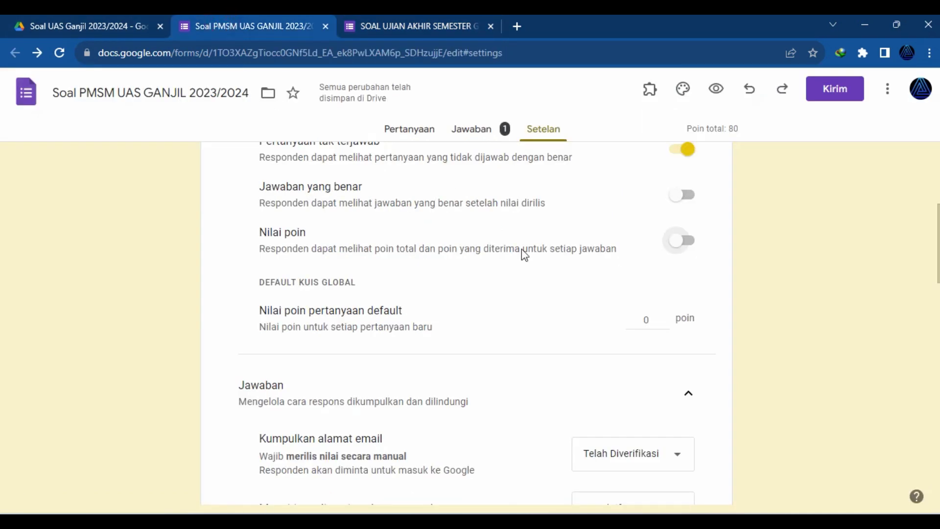
scroll(611, 309, "down", 1)
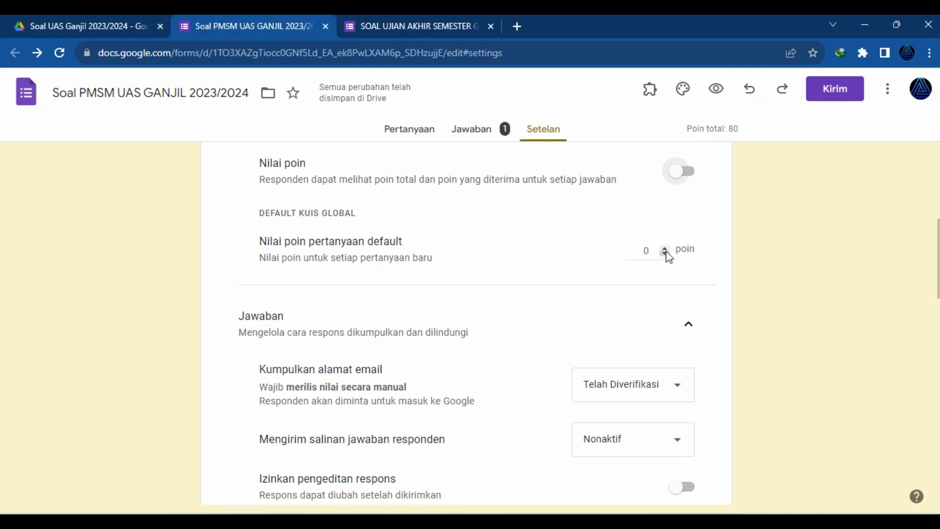
scroll(809, 310, "down", 2)
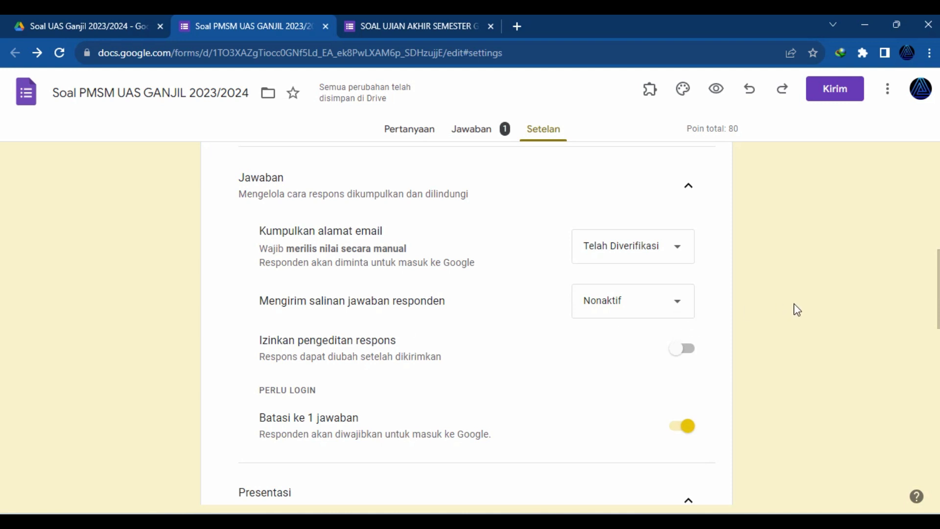
scroll(725, 326, "down", 1)
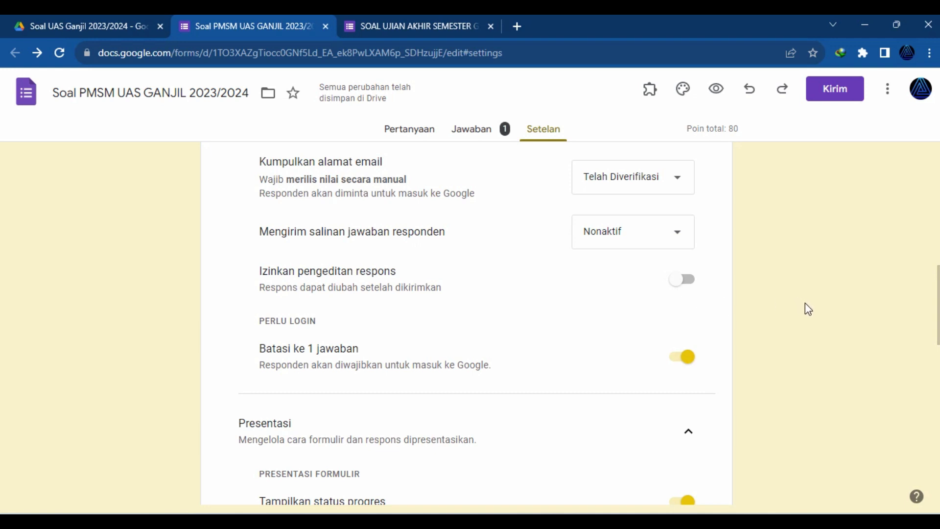
scroll(805, 304, "down", 1)
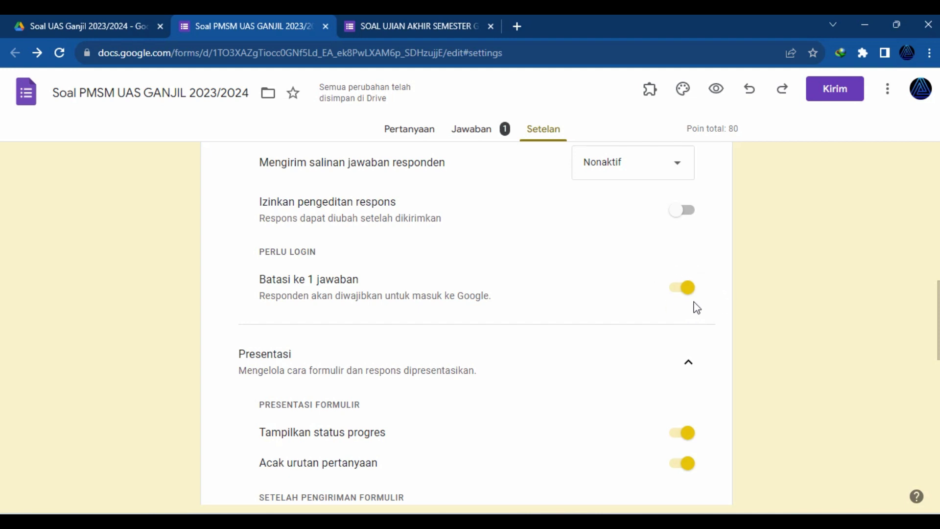
scroll(772, 326, "down", 3)
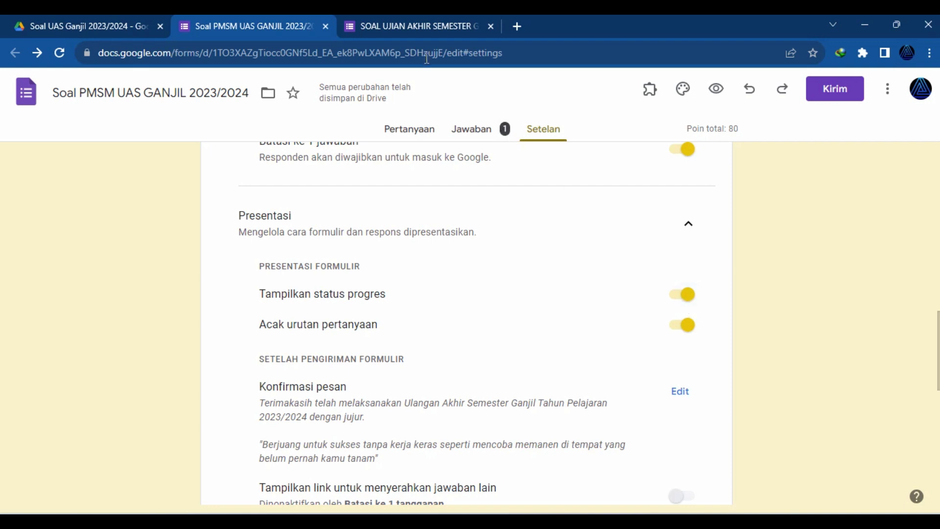
Step: Look through the multiple-choice questions in the form preview to the end of page 2
left_click(417, 30)
scroll(692, 342, "down", 20)
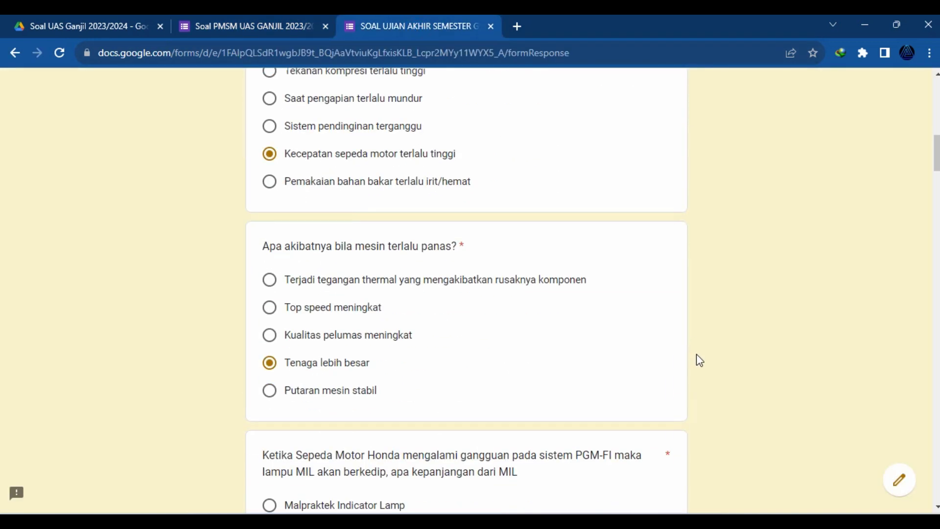
scroll(699, 360, "down", 20)
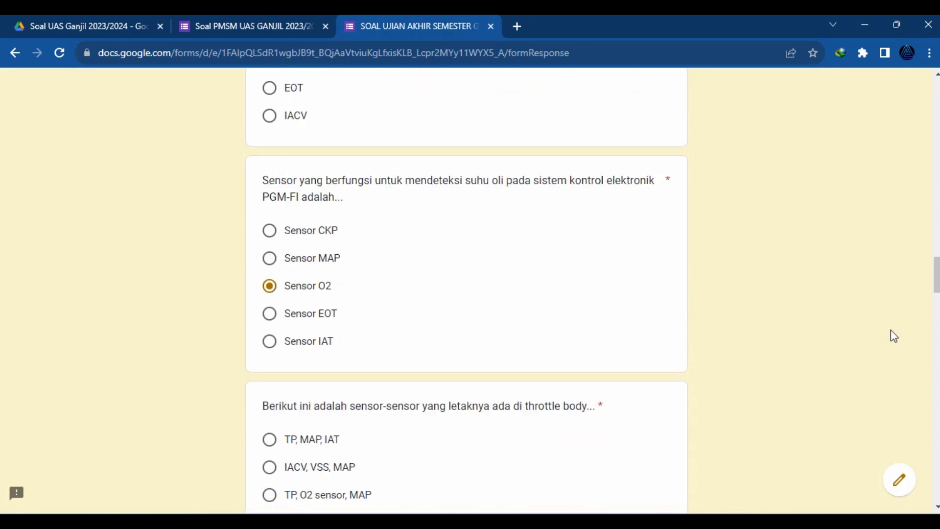
scroll(699, 359, "down", 10)
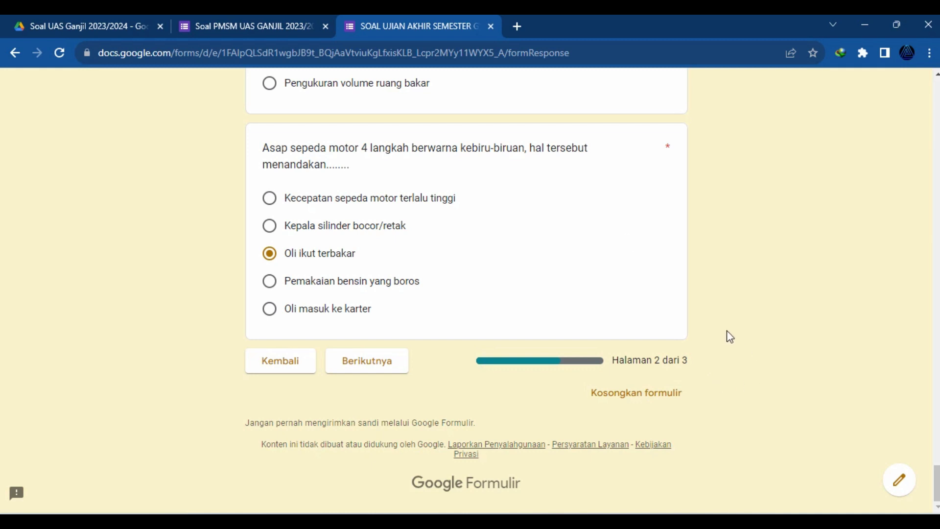
Step: Check the Acak urutan pertanyaan setting and view the first multiple-choice question in the preview
left_click(262, 20)
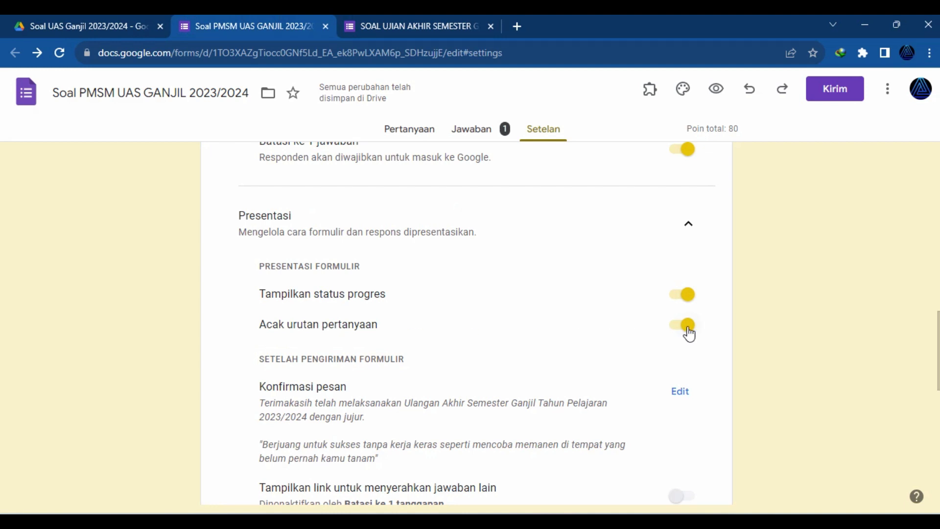
left_click(421, 28)
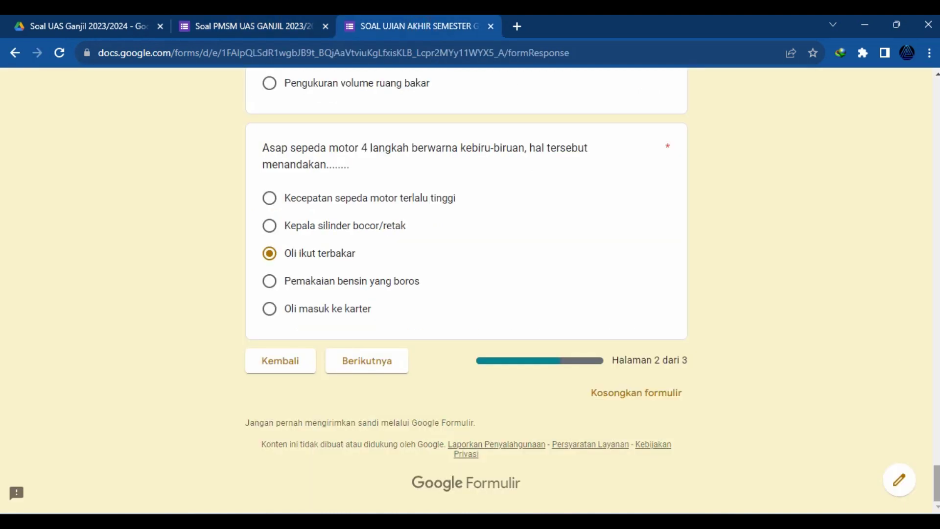
scroll(465, 294, "up", 20)
scroll(415, 245, "up", 4)
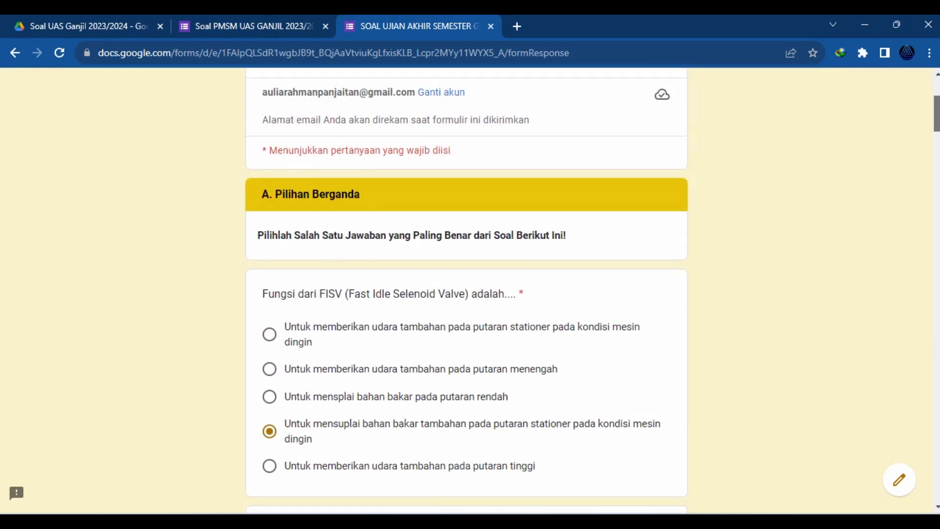
scroll(415, 245, "down", 2)
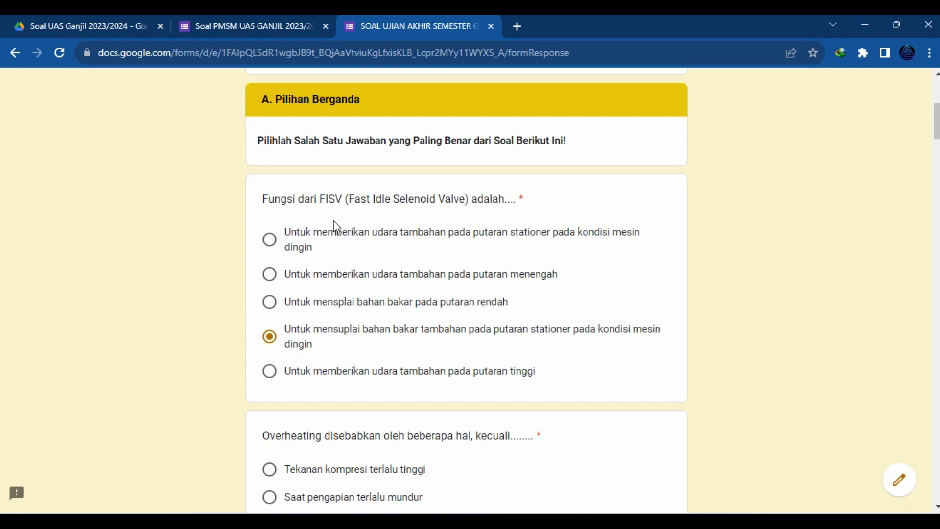
Step: Compare the first question of section 2 in the editor with the first question in the preview
left_click(235, 27)
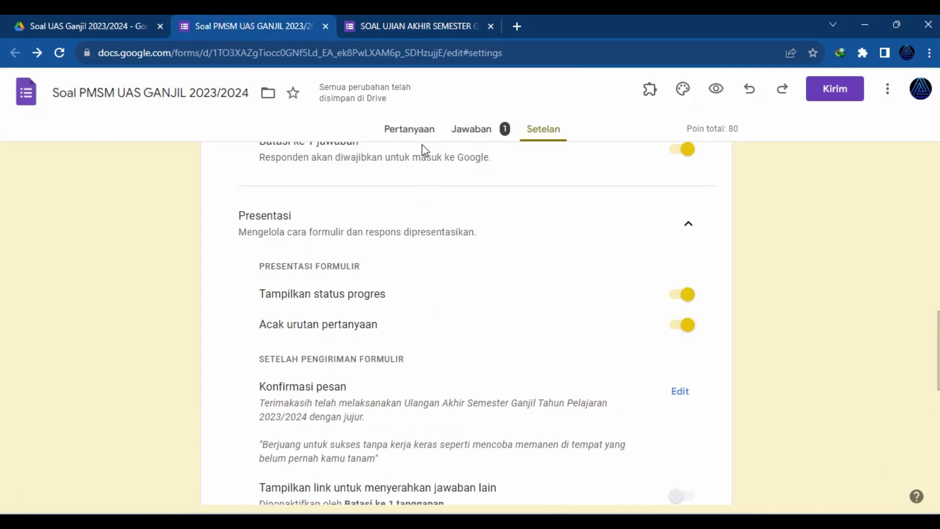
left_click(409, 127)
scroll(596, 321, "down", 15)
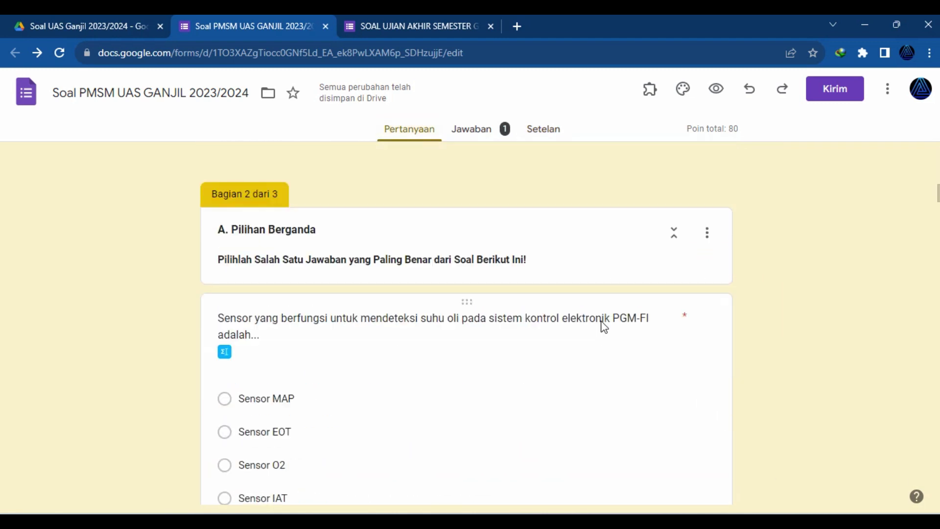
scroll(603, 327, "down", 4)
scroll(334, 239, "up", 2)
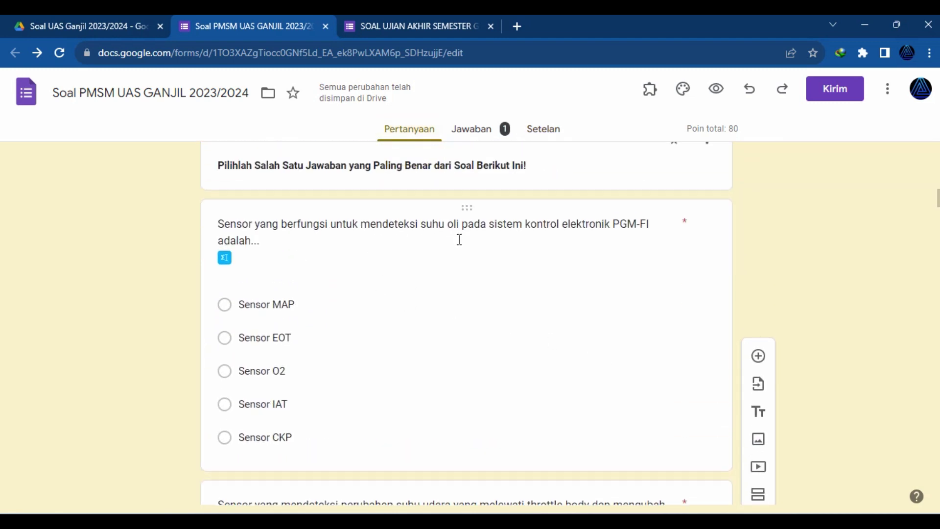
left_click(542, 129)
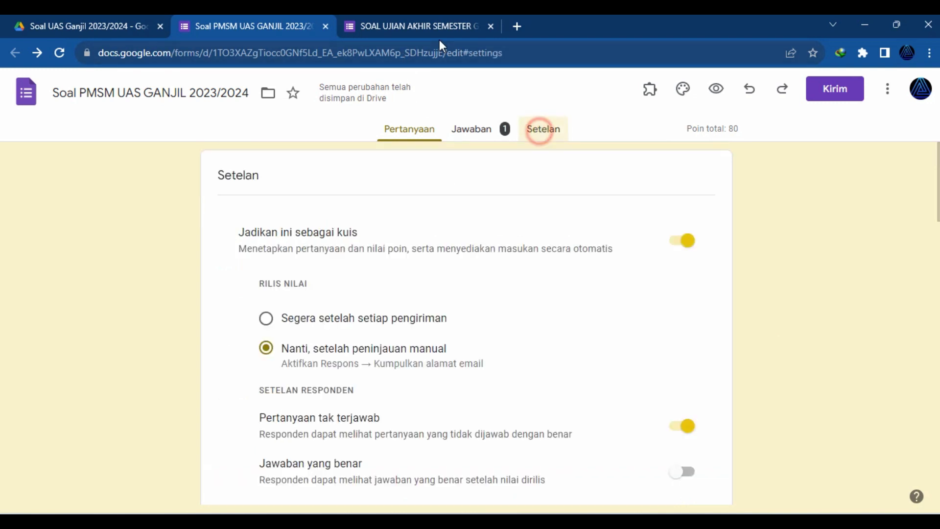
left_click(428, 27)
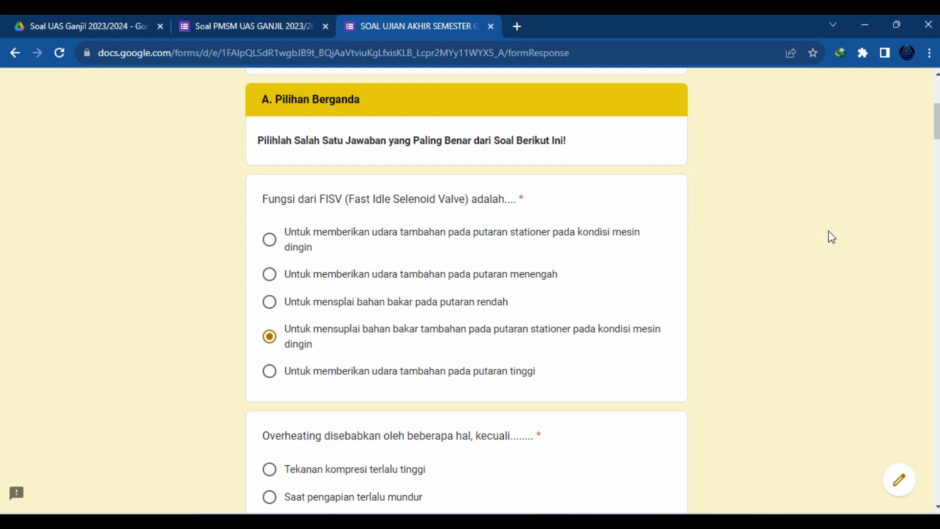
Step: Examine the Presentasi settings in the form editor, from Konfirmasi pesan to the Pembatasan option
left_click(257, 28)
scroll(709, 317, "down", 10)
scroll(684, 324, "down", 7)
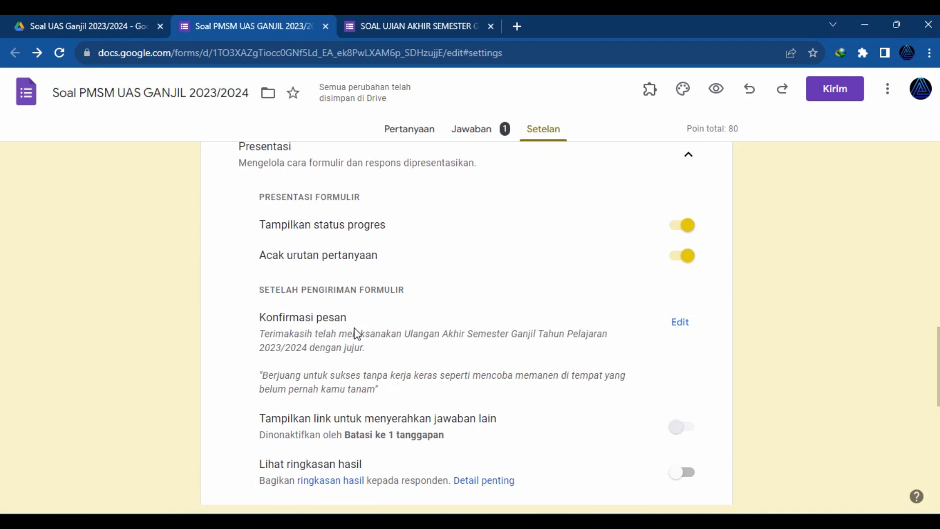
scroll(402, 331, "down", 2)
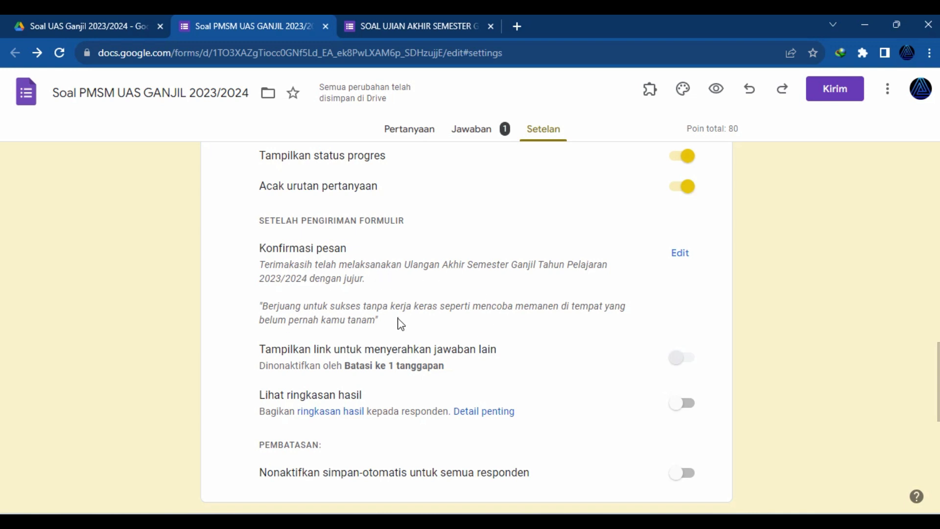
Step: Open the Konfirmasi pesan text for editing in the Presentasi settings and save it
left_click(675, 261)
scroll(526, 269, "up", 2)
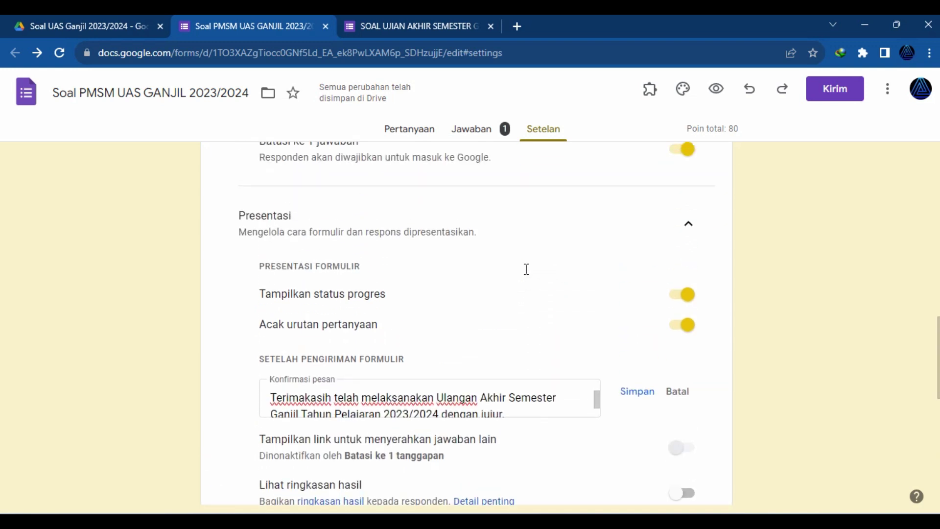
scroll(530, 289, "down", 2)
left_click(629, 260)
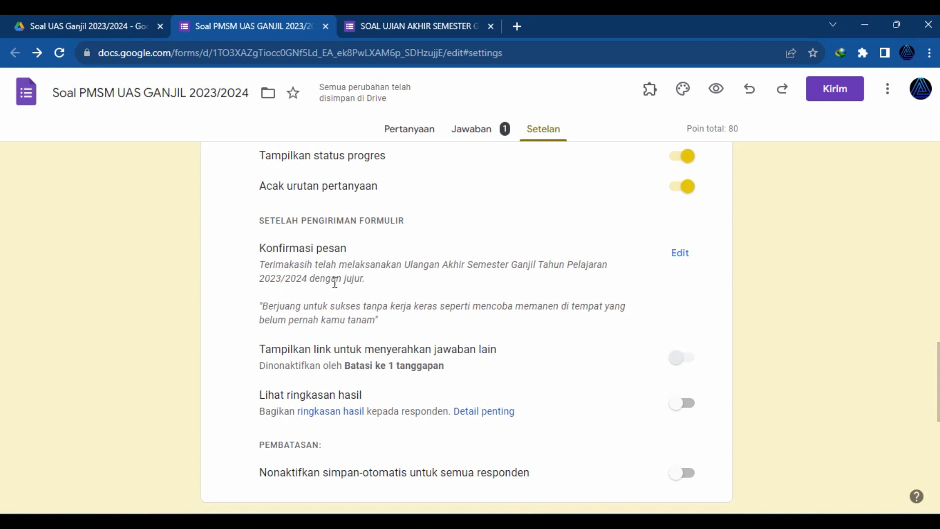
Step: Examine the remaining Presentasi options and the Default settings for forms and questions
scroll(296, 315, "down", 1)
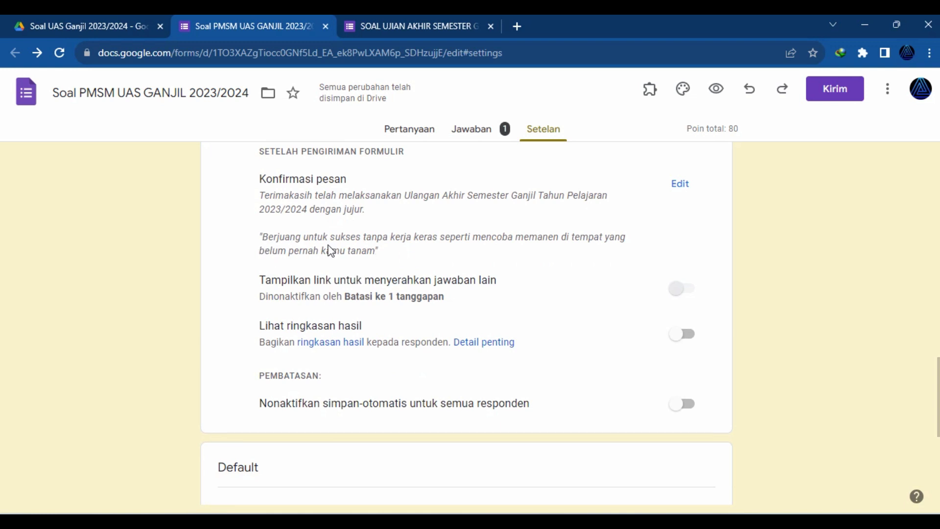
scroll(533, 298, "down", 1)
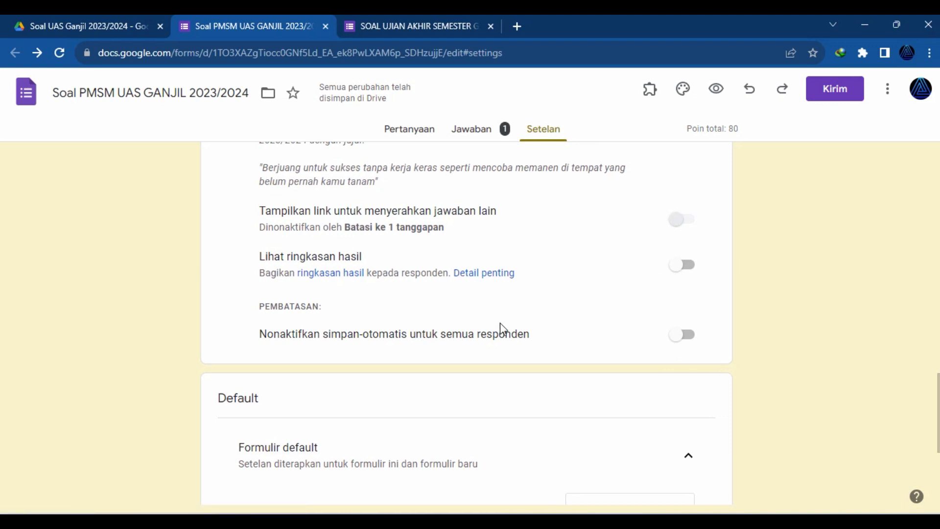
scroll(500, 323, "down", 1)
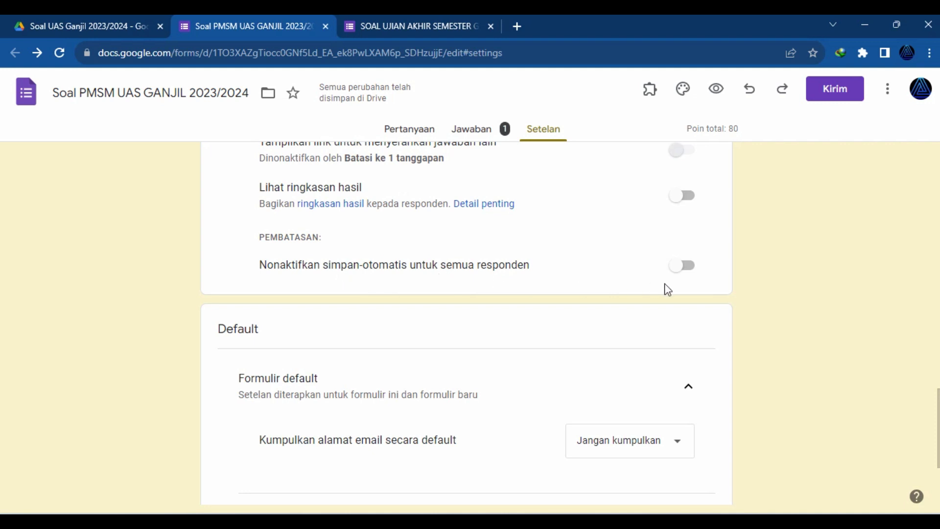
scroll(685, 289, "down", 3)
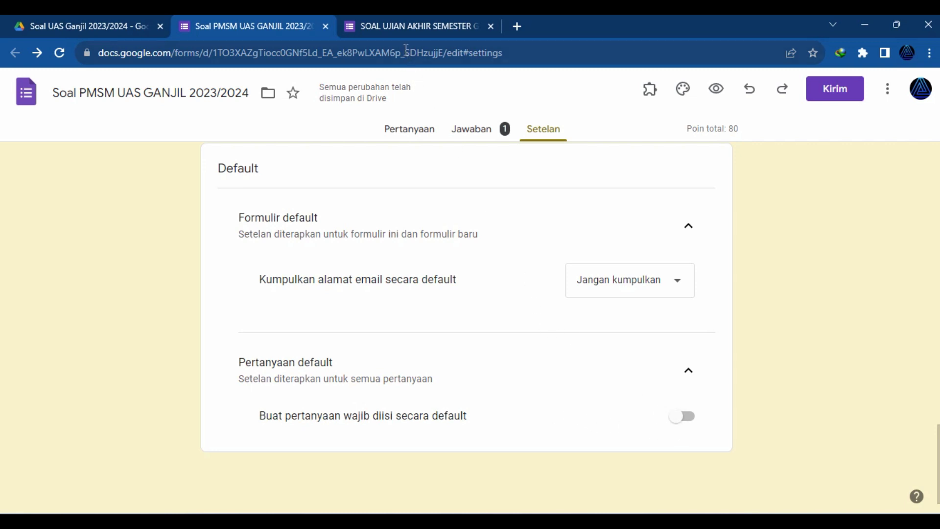
Step: Switch to the respondent preview and go back from page 2 to page 1 of the form
left_click(398, 26)
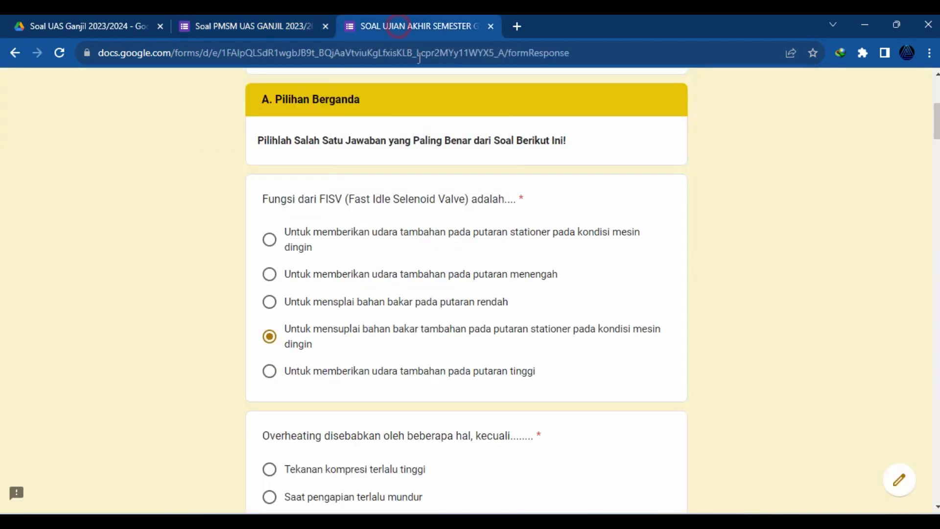
scroll(754, 282, "up", 2)
scroll(754, 288, "up", 3)
scroll(753, 288, "down", 8)
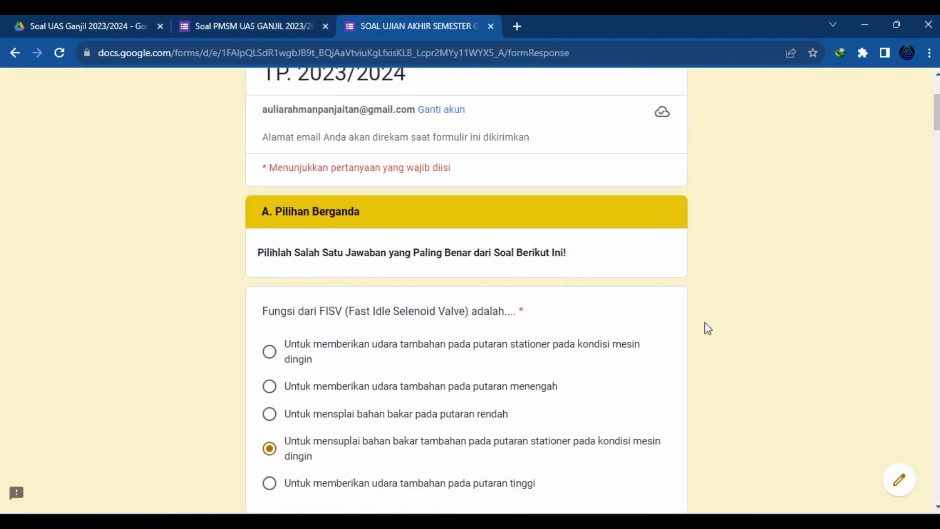
scroll(856, 293, "down", 15)
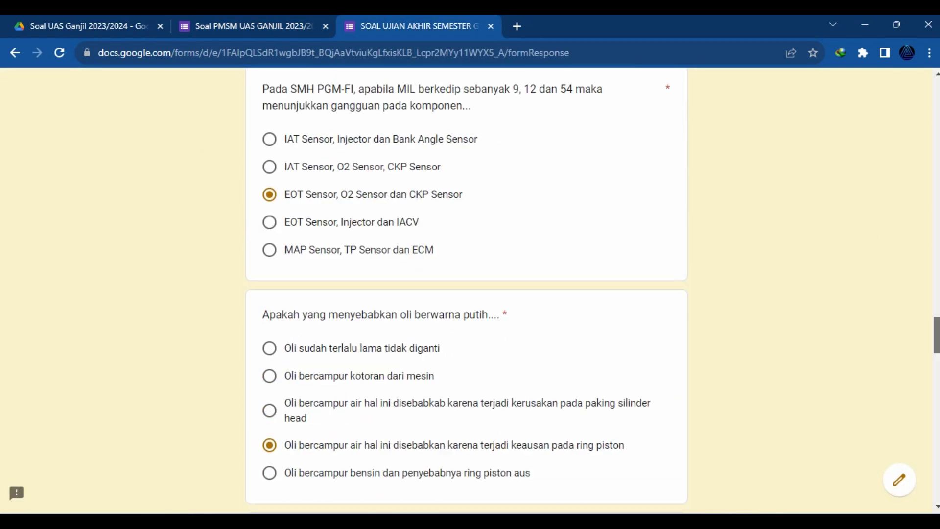
left_click(294, 365)
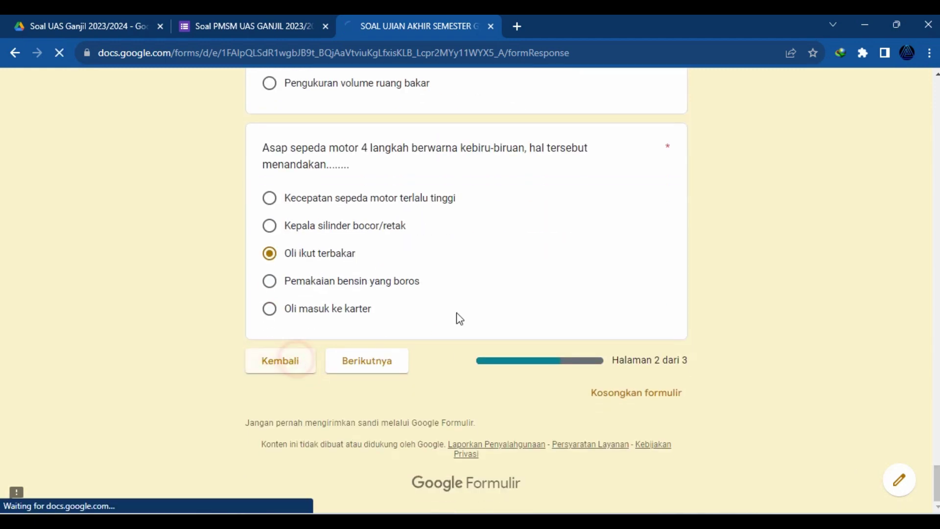
Step: Choose XI MO 2 as the Kelas on page 1 and continue to the Pilihan Berganda page
scroll(475, 293, "down", 2)
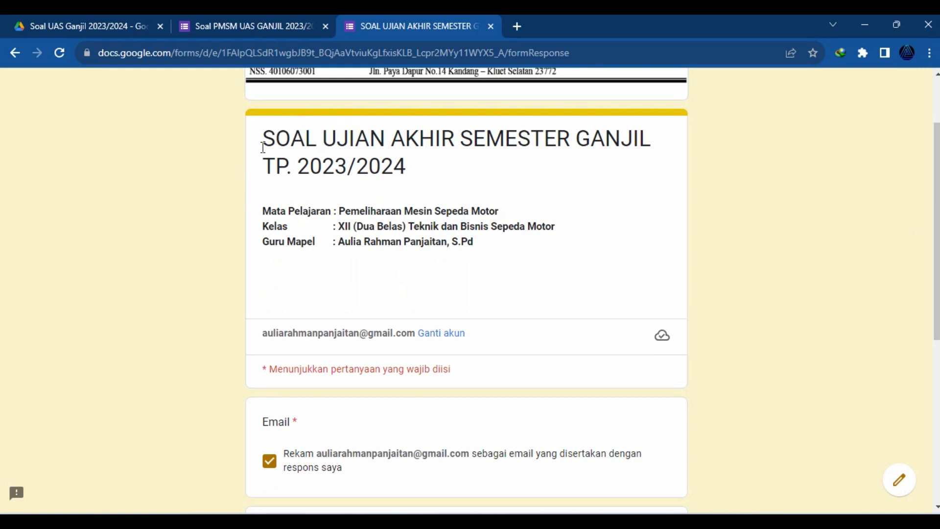
scroll(616, 275, "down", 2)
scroll(616, 275, "down", 3)
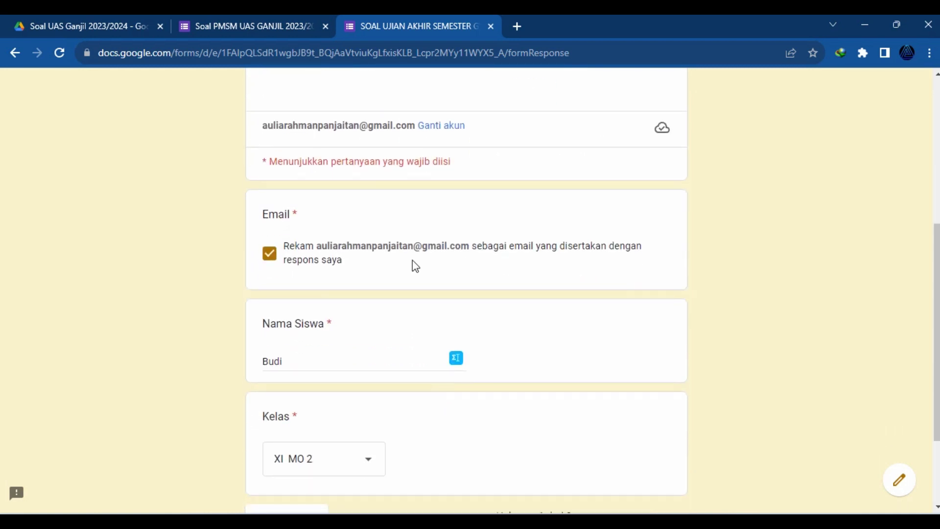
scroll(363, 268, "down", 2)
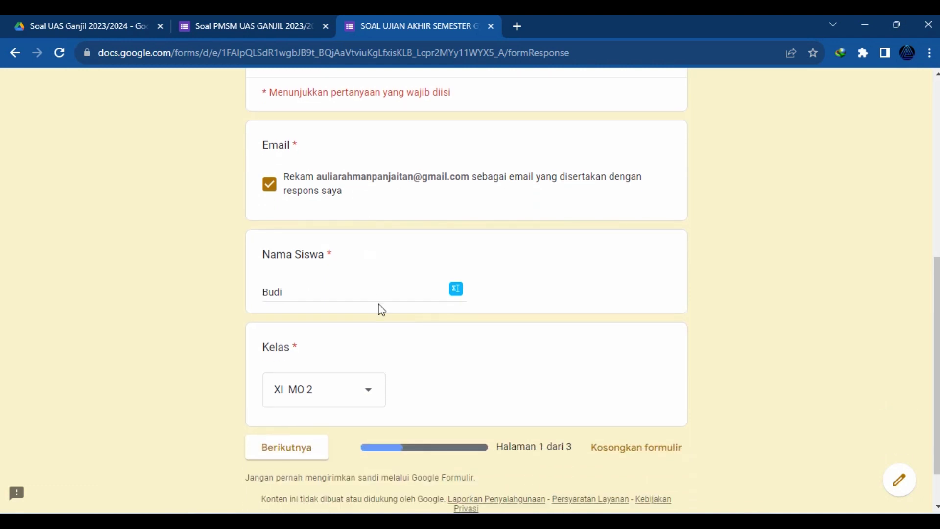
scroll(548, 349, "down", 1)
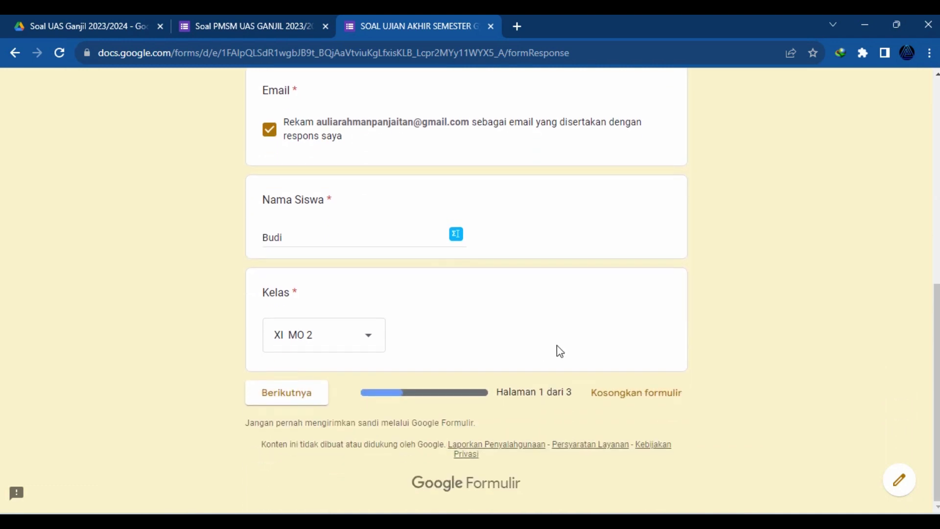
left_click(370, 338)
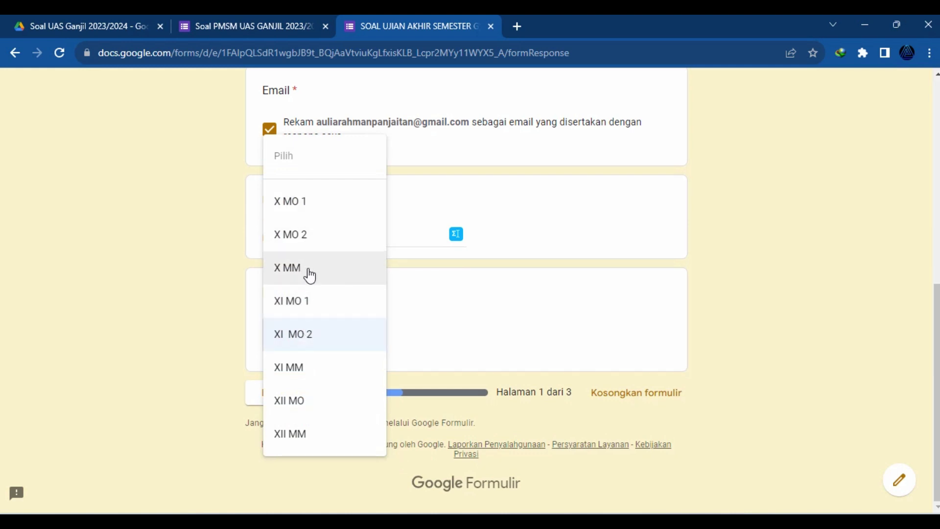
left_click(308, 336)
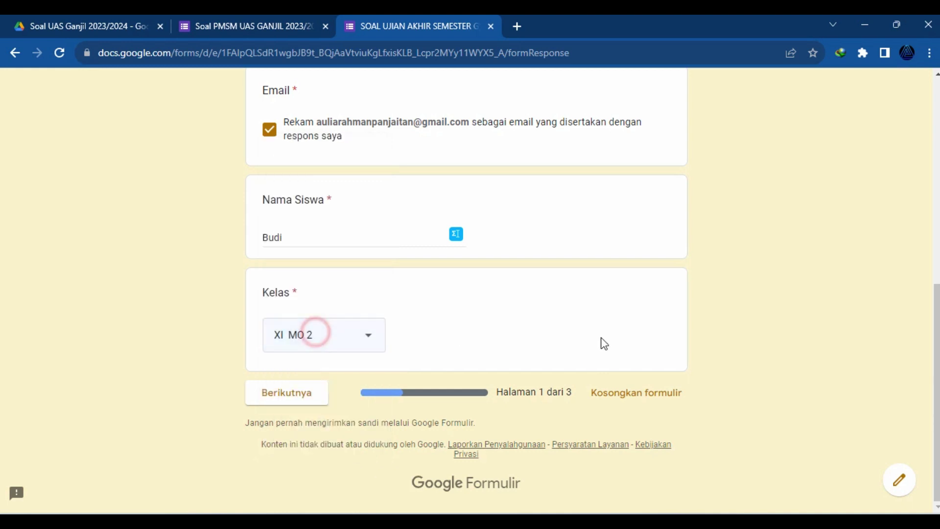
left_click(301, 395)
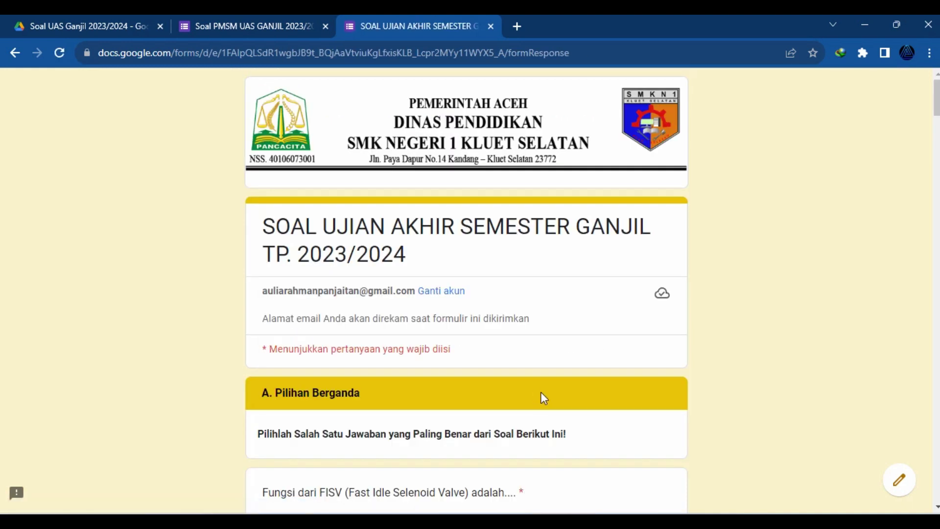
Step: Go through the Pilihan Berganda questions on page 2 and continue to page 3
scroll(748, 332, "down", 3)
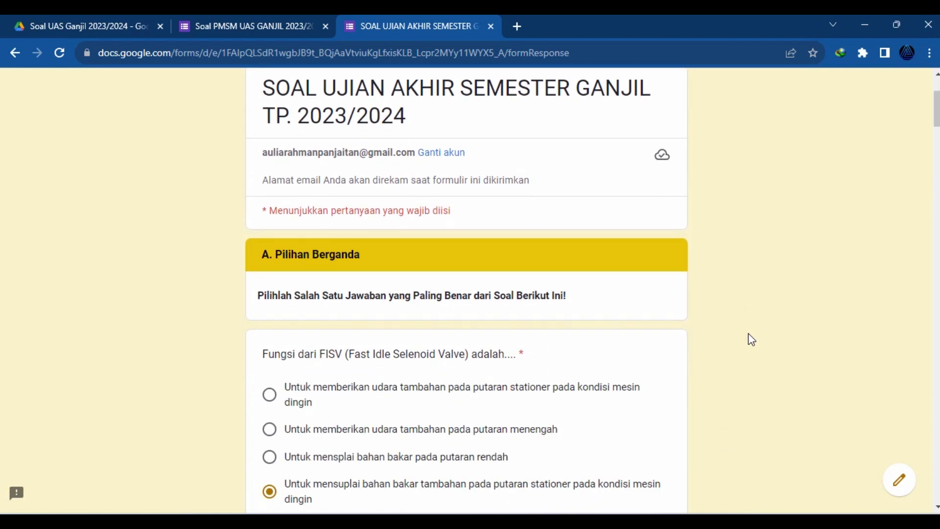
scroll(748, 333, "down", 3)
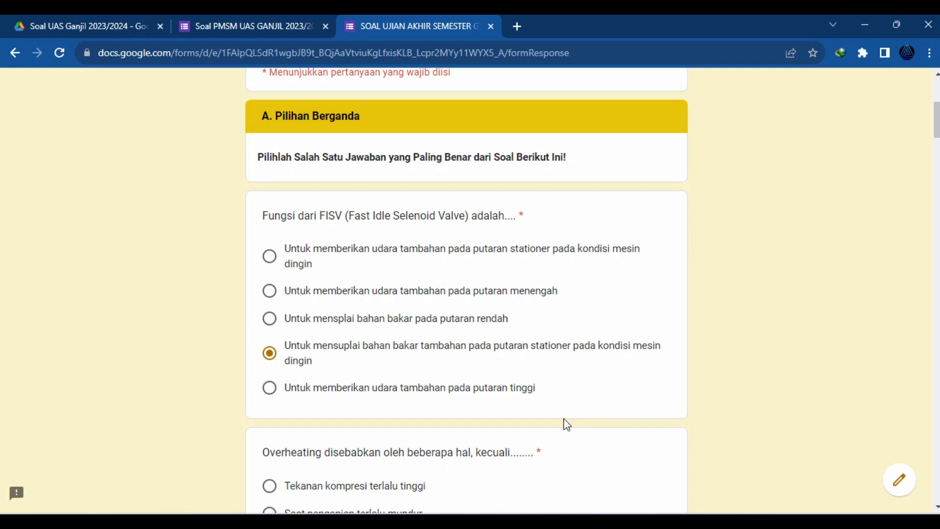
scroll(703, 405, "down", 20)
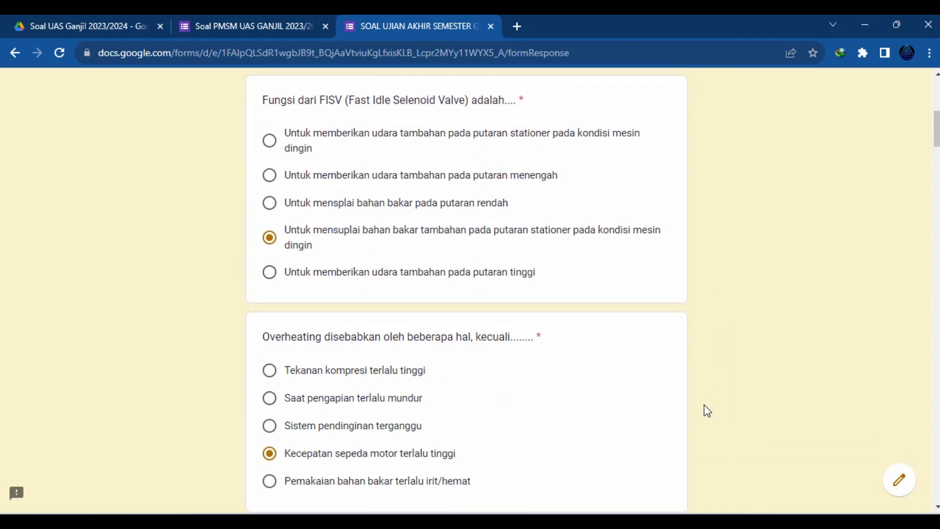
scroll(703, 407, "down", 20)
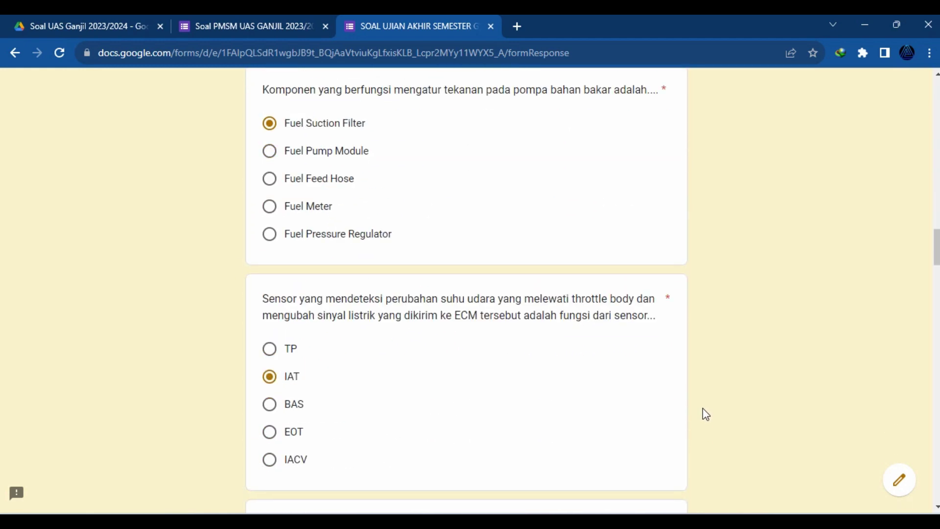
scroll(754, 422, "down", 20)
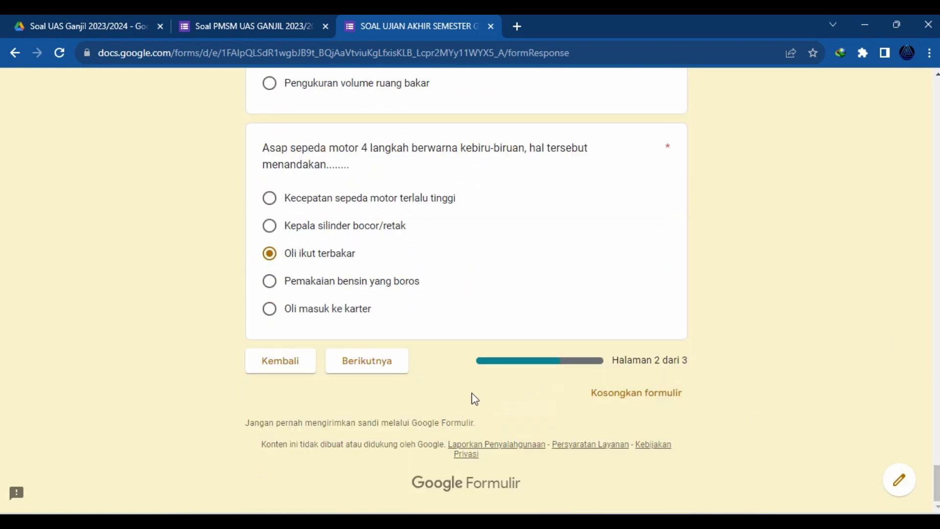
left_click(379, 373)
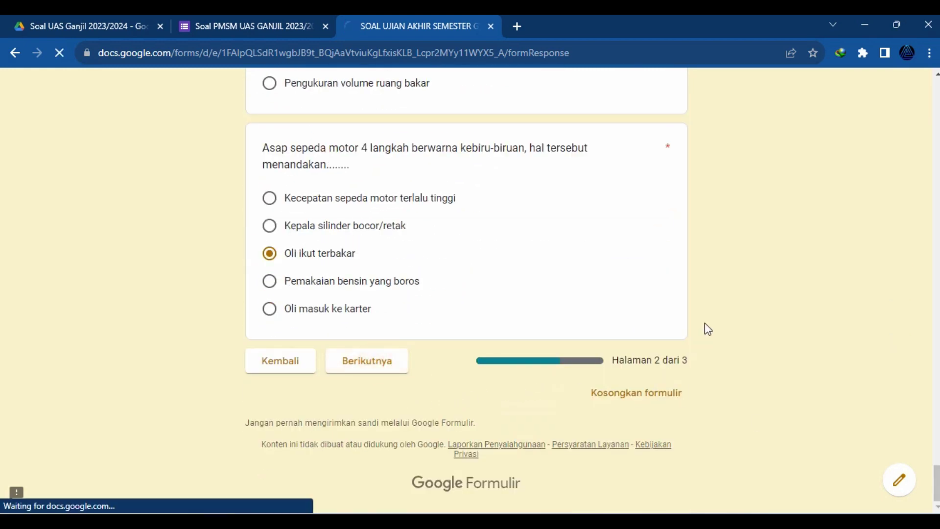
Step: Review the B. URAIAN essay questions on page 3 and submit the form with their answers left blank
scroll(717, 323, "down", 3)
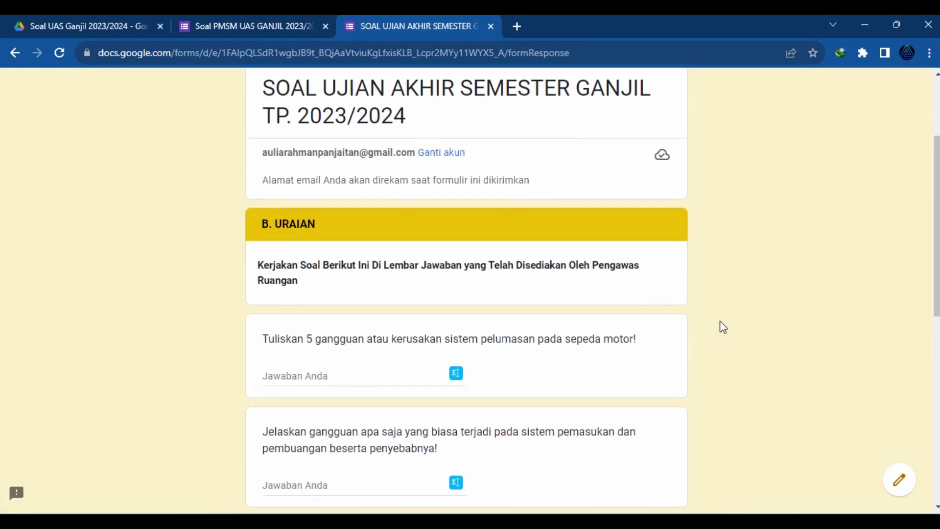
scroll(723, 328, "down", 3)
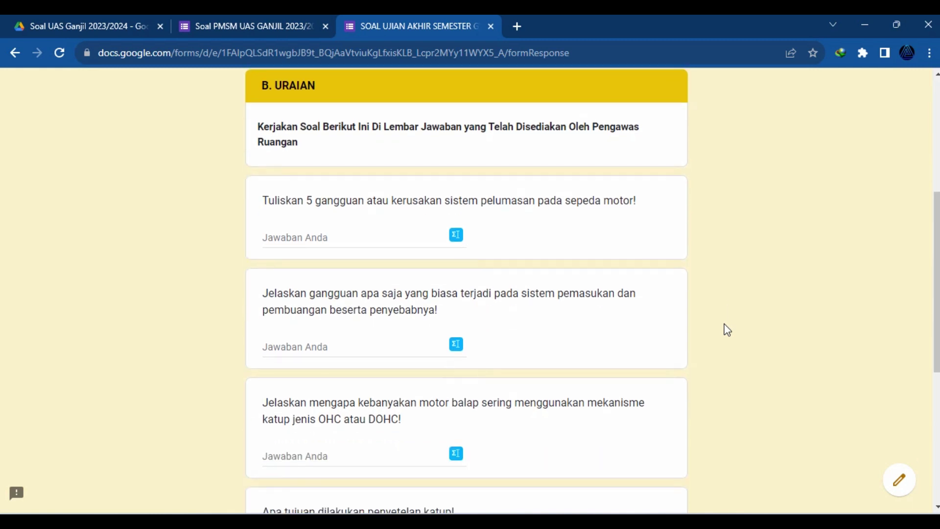
left_click(317, 240)
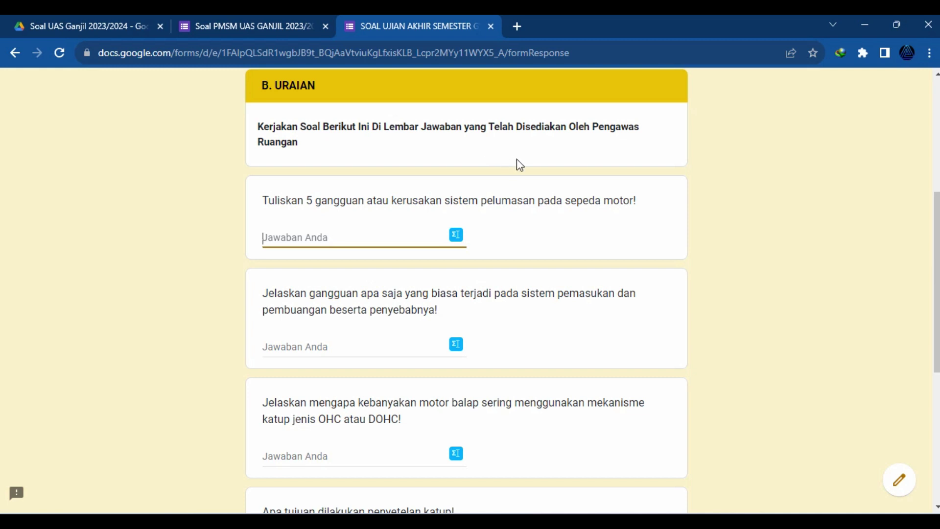
scroll(609, 273, "down", 6)
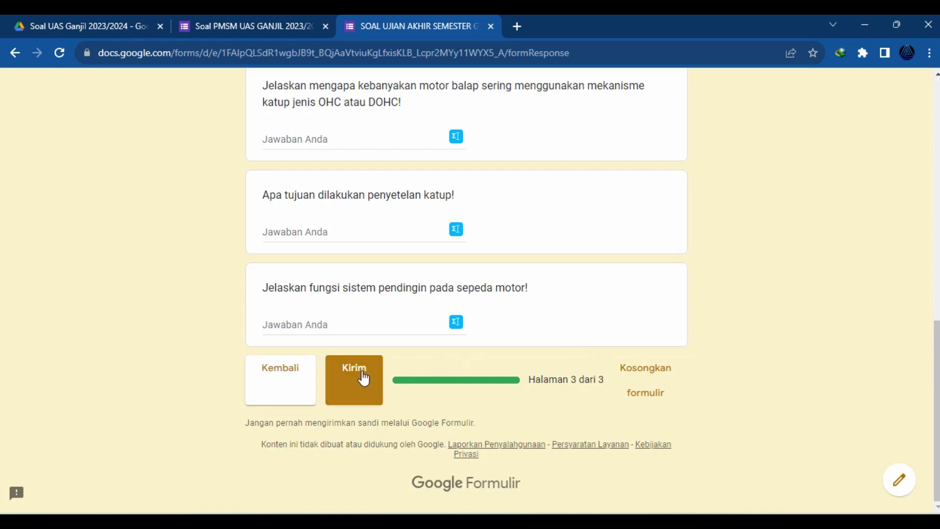
left_click(363, 375)
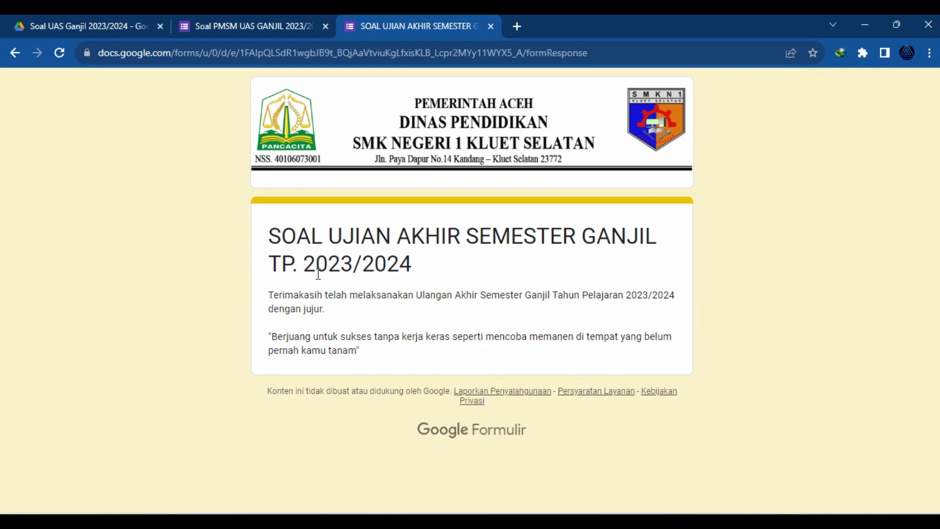
Step: Highlight the confirmation message on the submitted form's page to read it, and clear the selection
left_click(270, 294)
left_click_drag(271, 294, 580, 366)
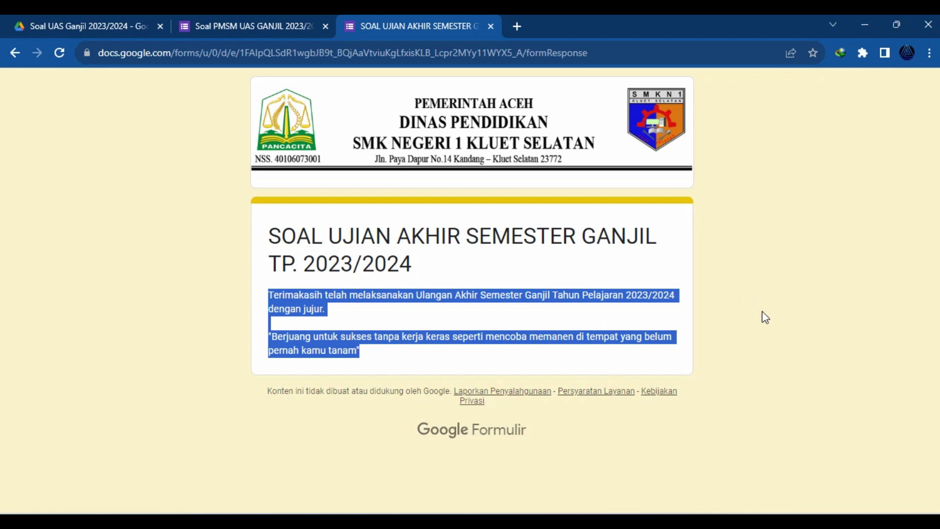
left_click(783, 282)
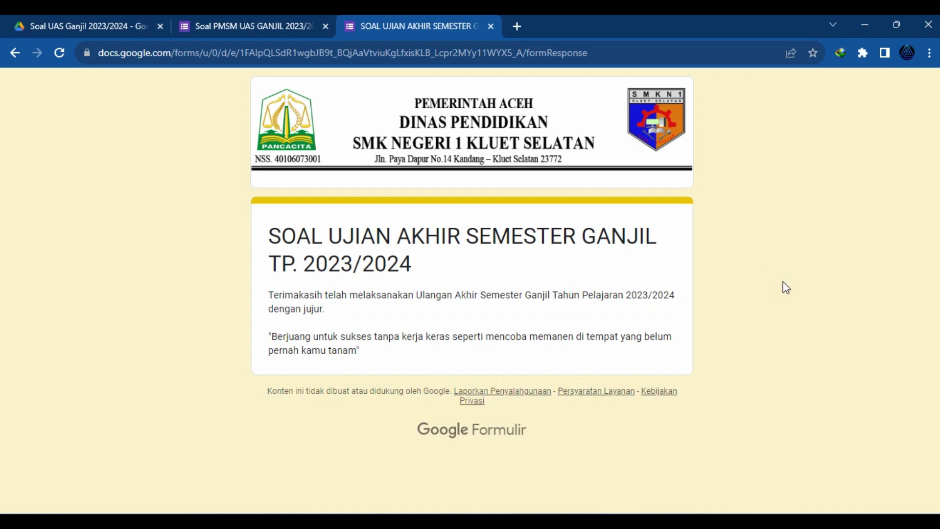